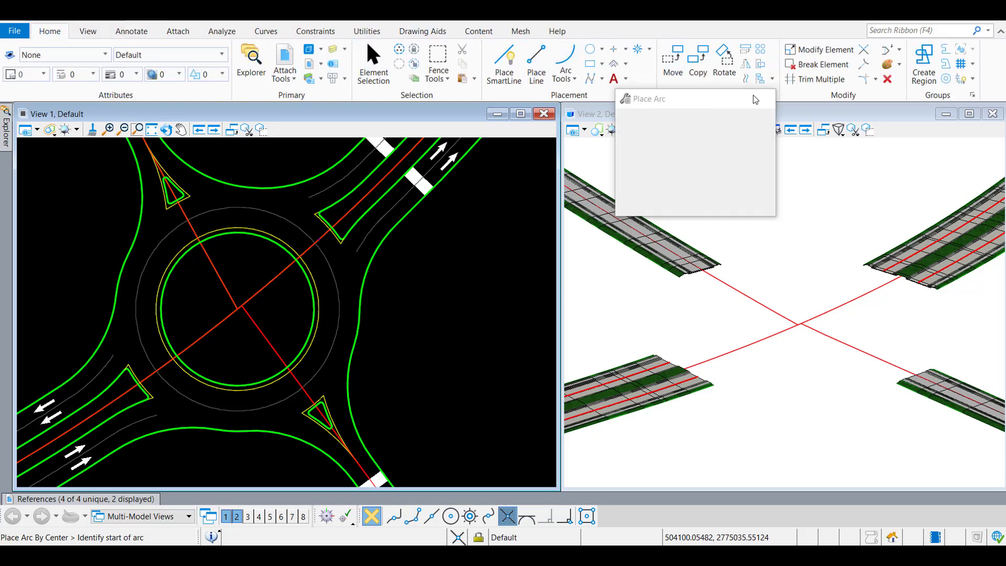
- Place a circle by the Edge method through three outer curb curves of the roundabout, with a diameter of about 60 m
left_click(602, 51)
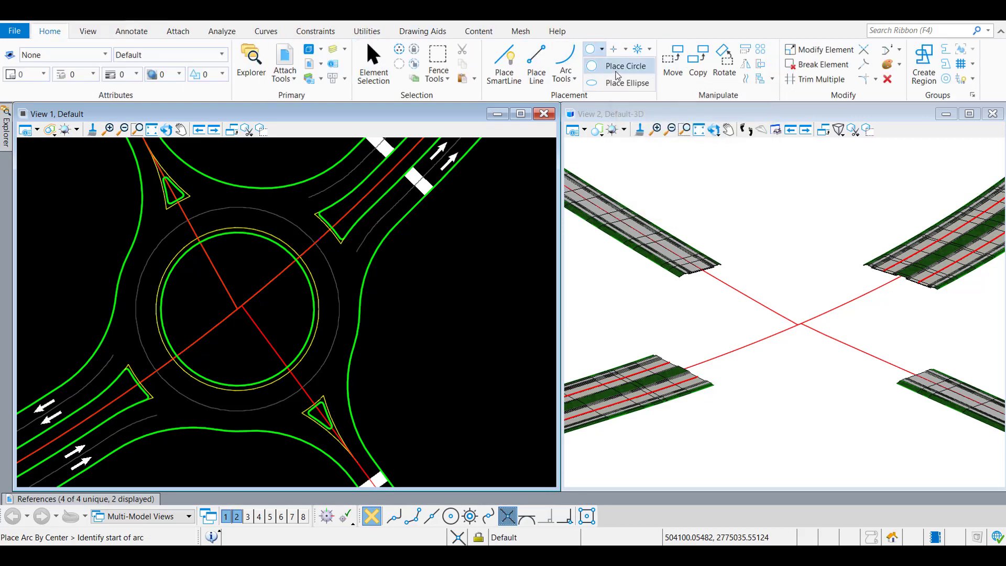
left_click(618, 67)
left_click(733, 121)
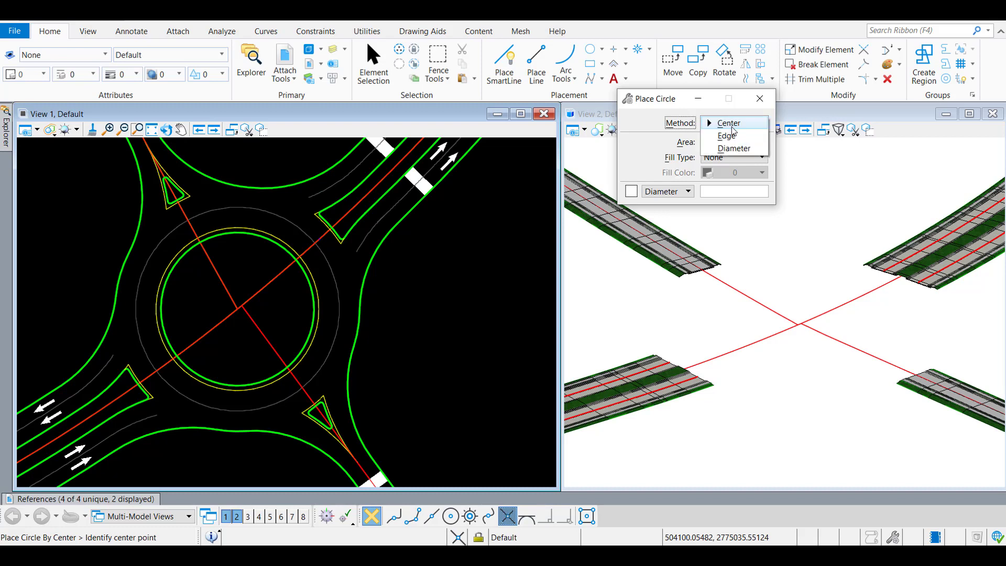
left_click(719, 135)
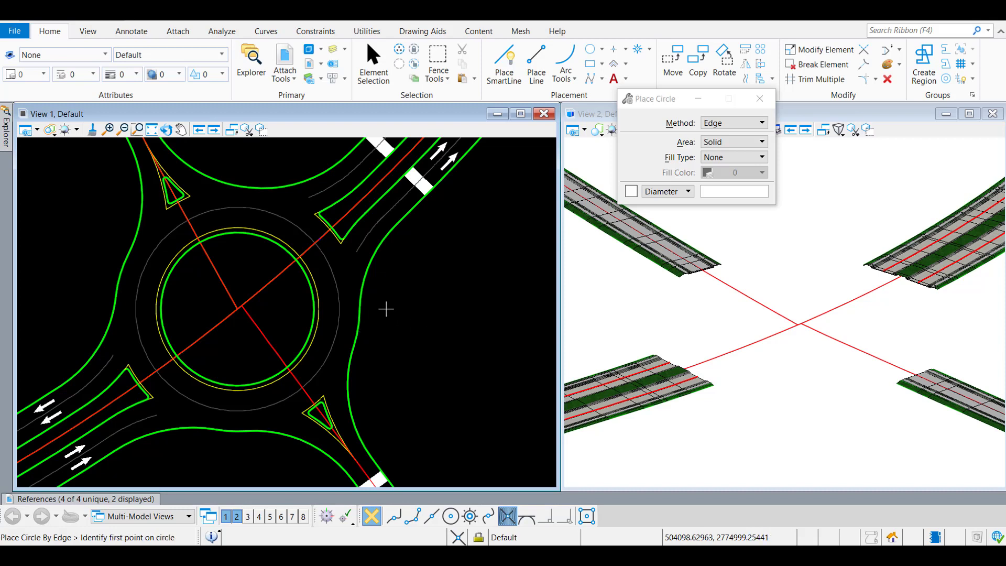
left_click(733, 122)
left_click(718, 135)
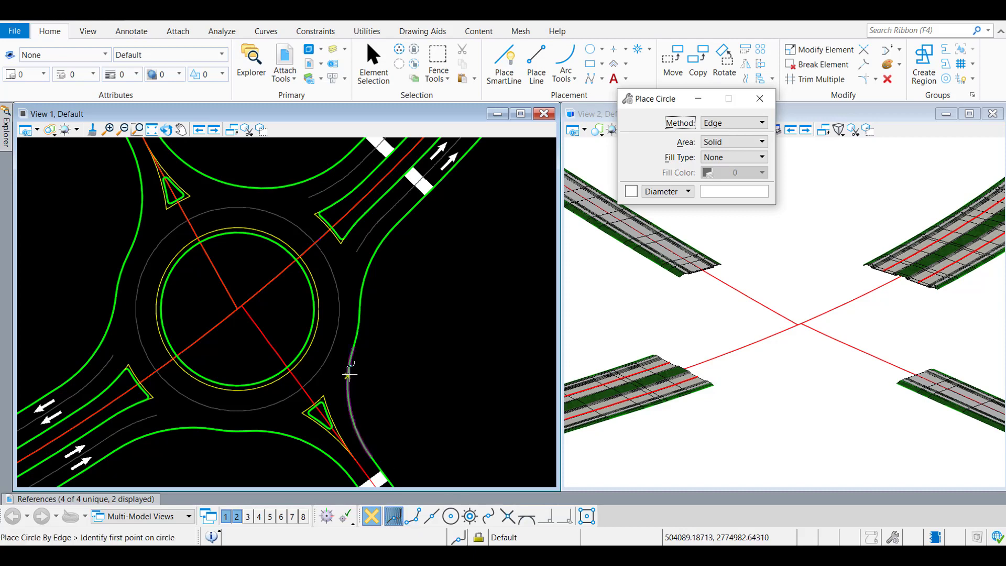
left_click(357, 333)
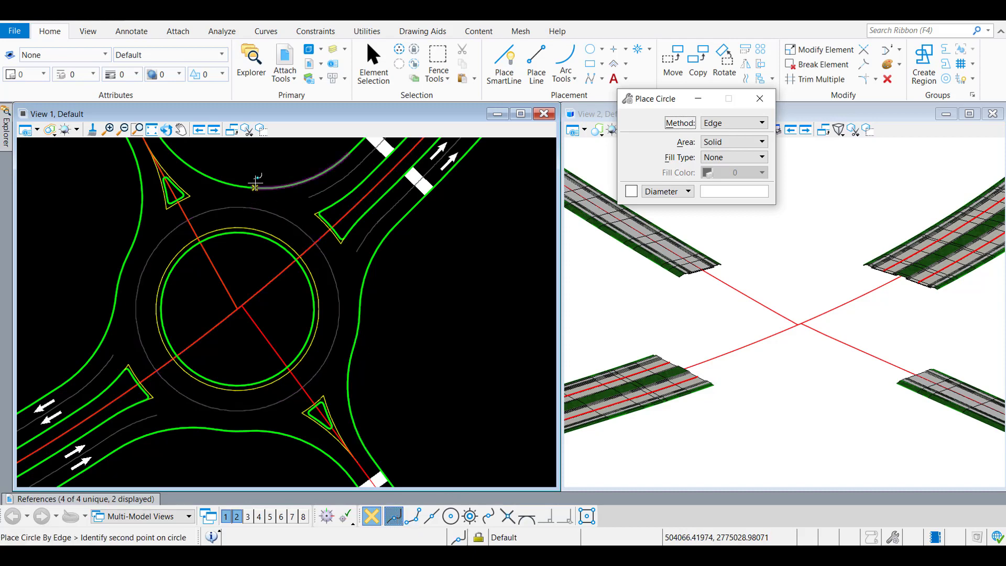
left_click(255, 185)
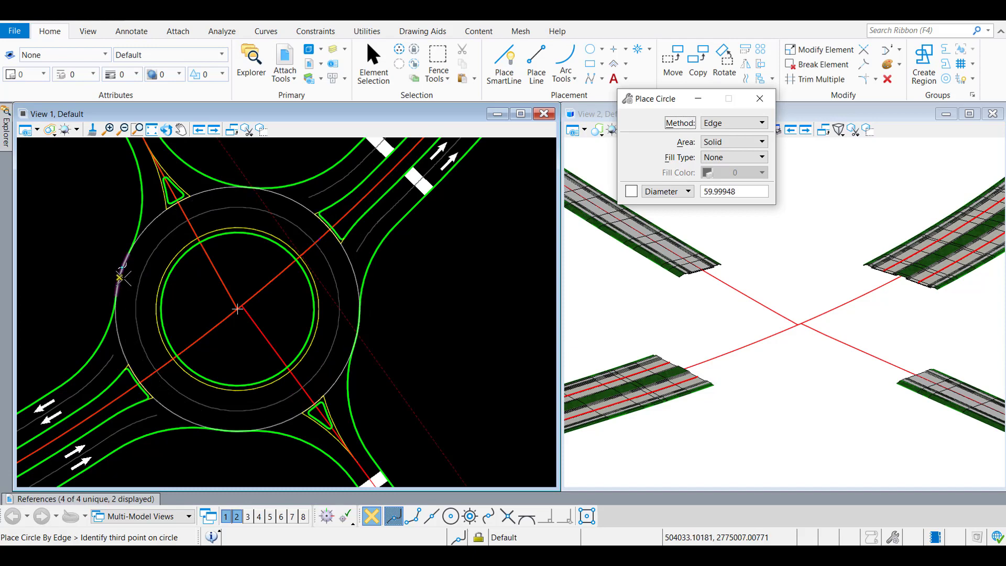
left_click(122, 276)
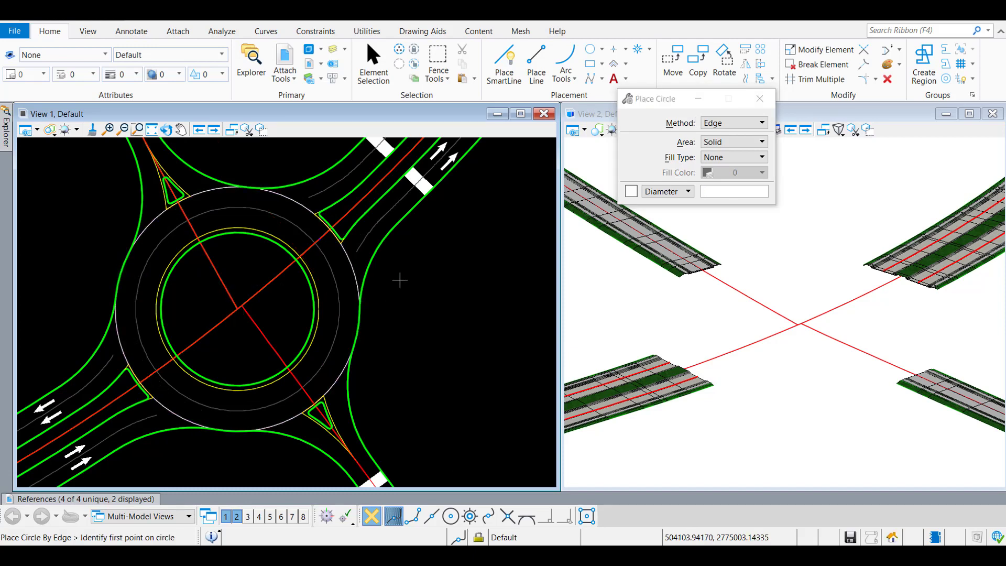
key("Escape")
- Examine the new circle's centre point against the meeting point of the road centerlines
left_click(287, 198)
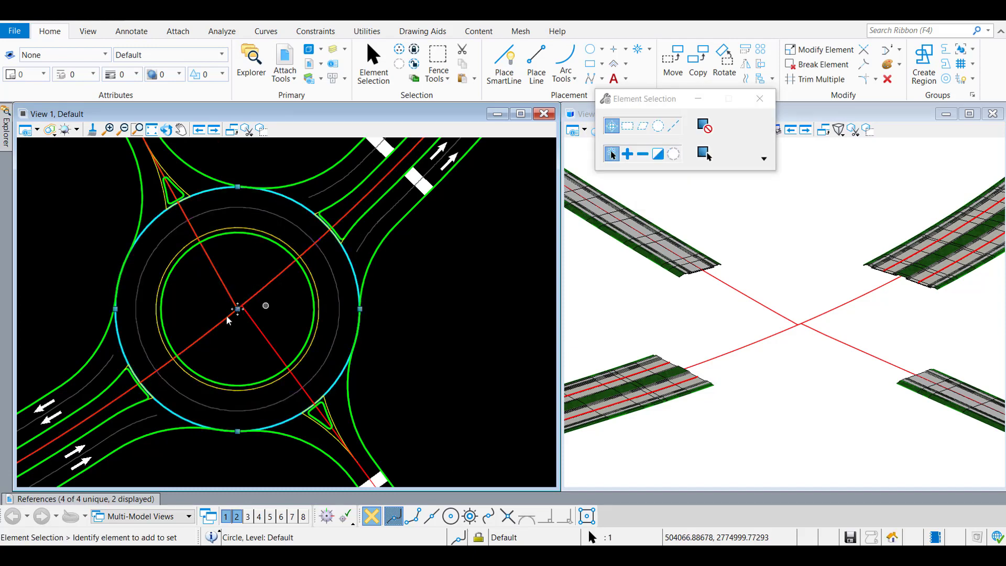
scroll(229, 320, "up", 6)
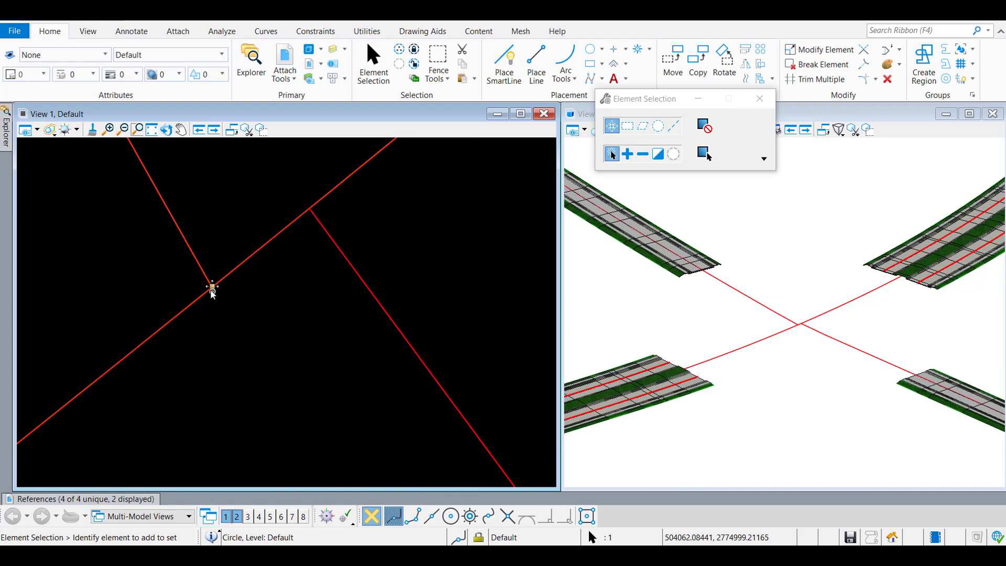
scroll(211, 290, "up", 6)
scroll(266, 304, "down", 4)
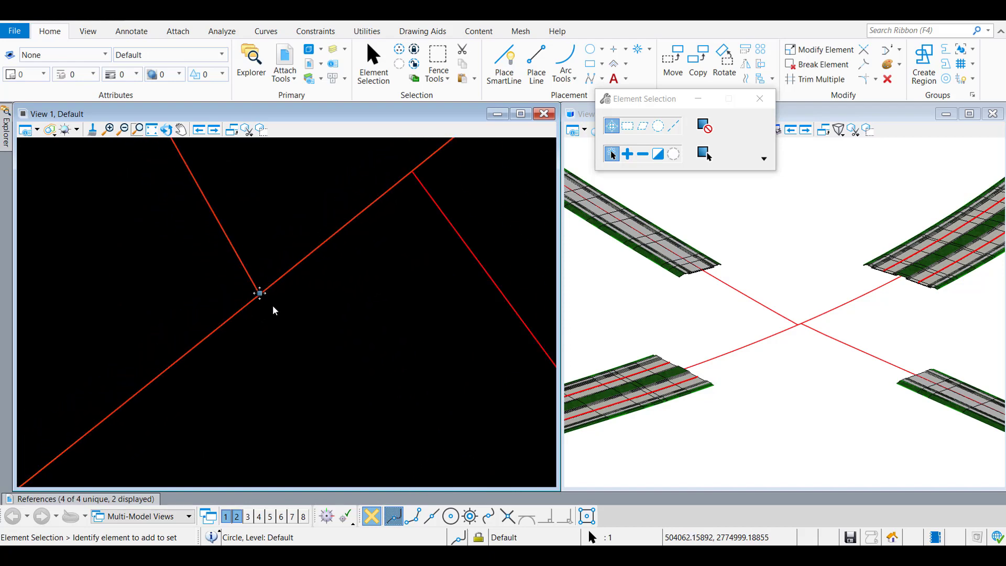
scroll(273, 306, "down", 10)
left_click(436, 312)
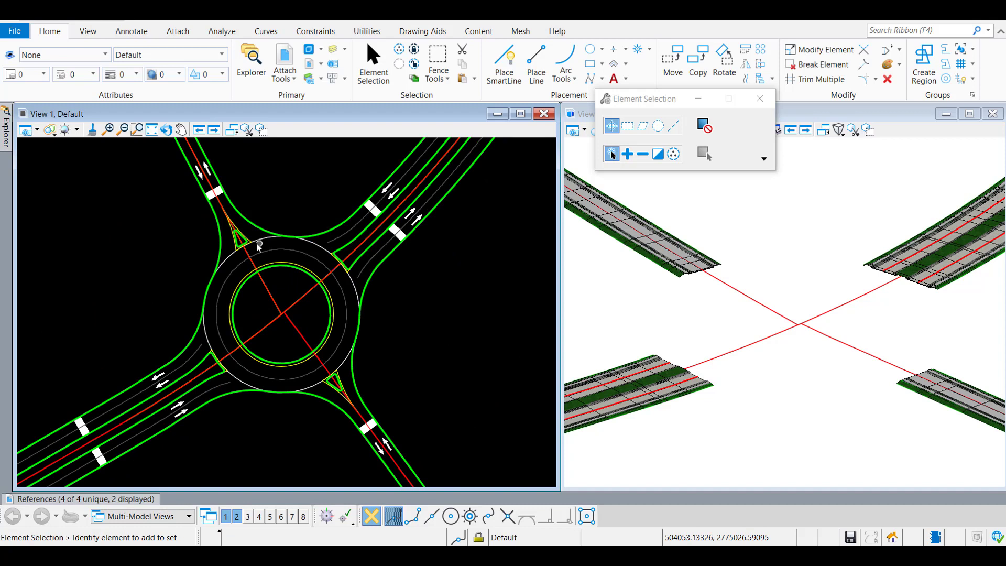
- Create a civil rule feature from the outer circle using the geometry tools
left_click(260, 241)
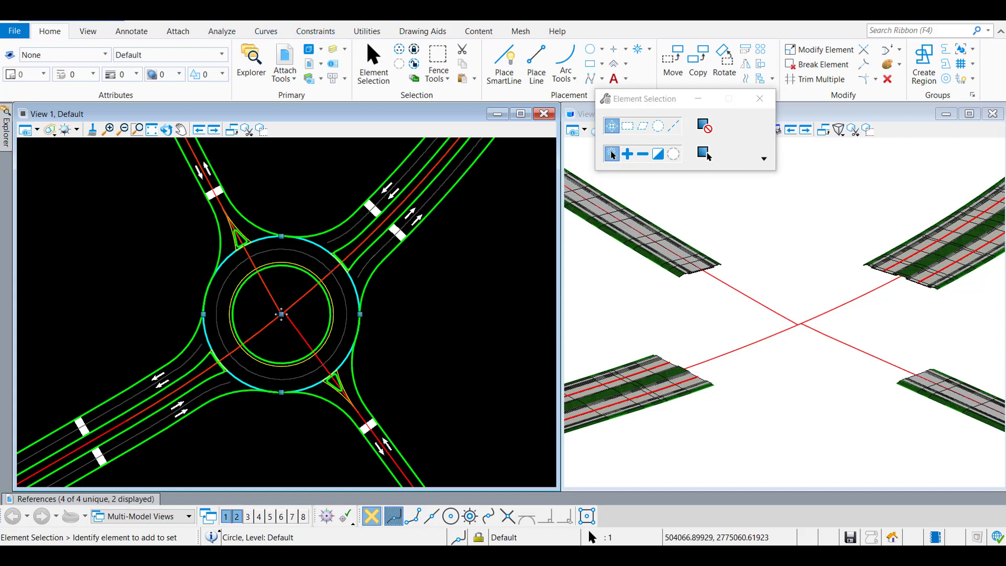
left_click(117, 22)
left_click(59, 29)
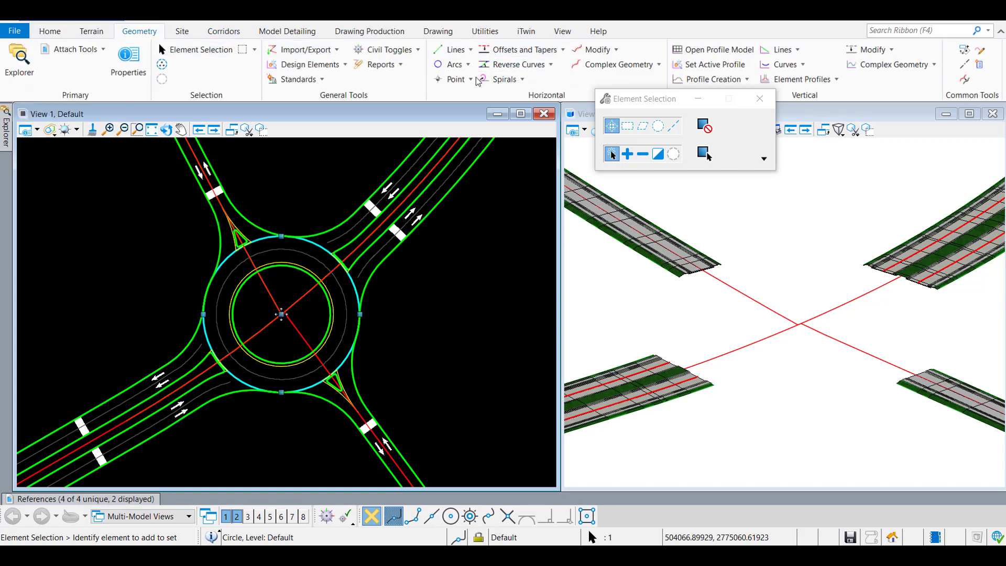
left_click(345, 64)
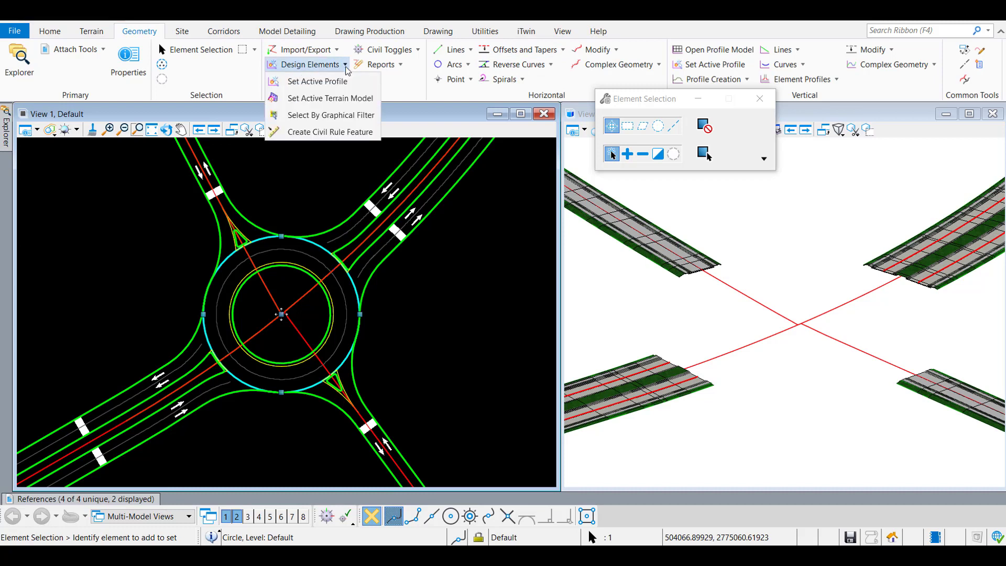
left_click(336, 132)
left_click(266, 245)
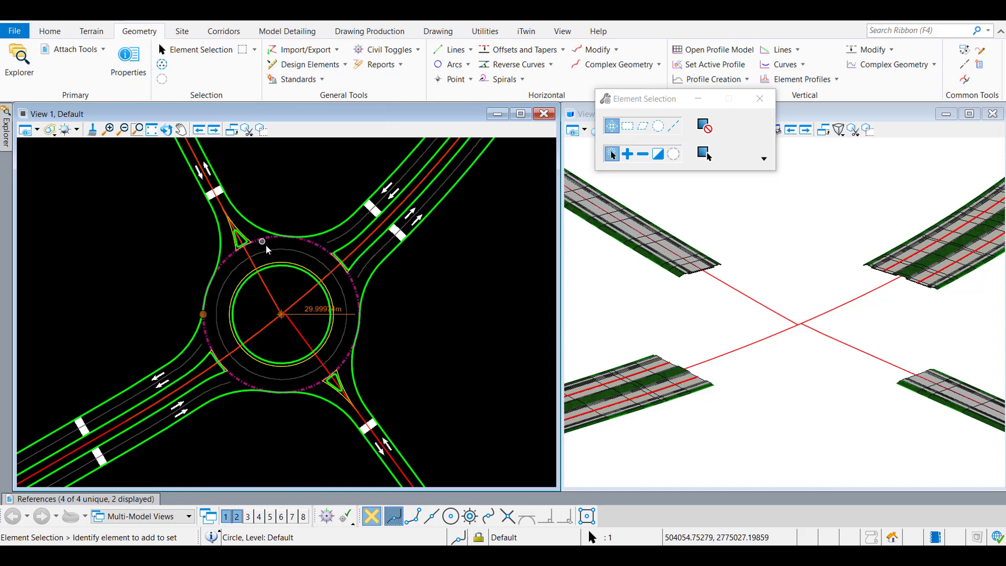
scroll(262, 240, "up", 5)
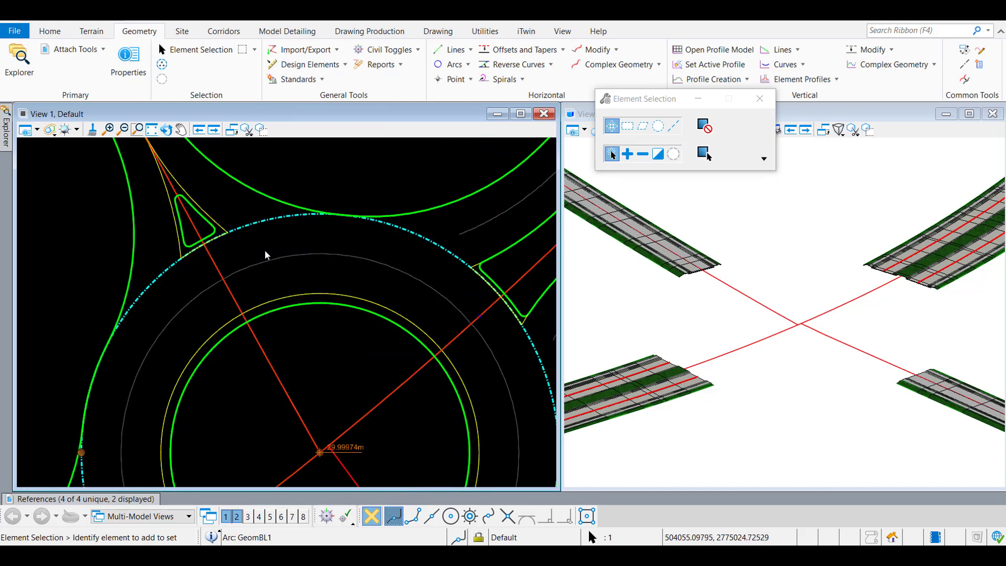
scroll(265, 250, "down", 5)
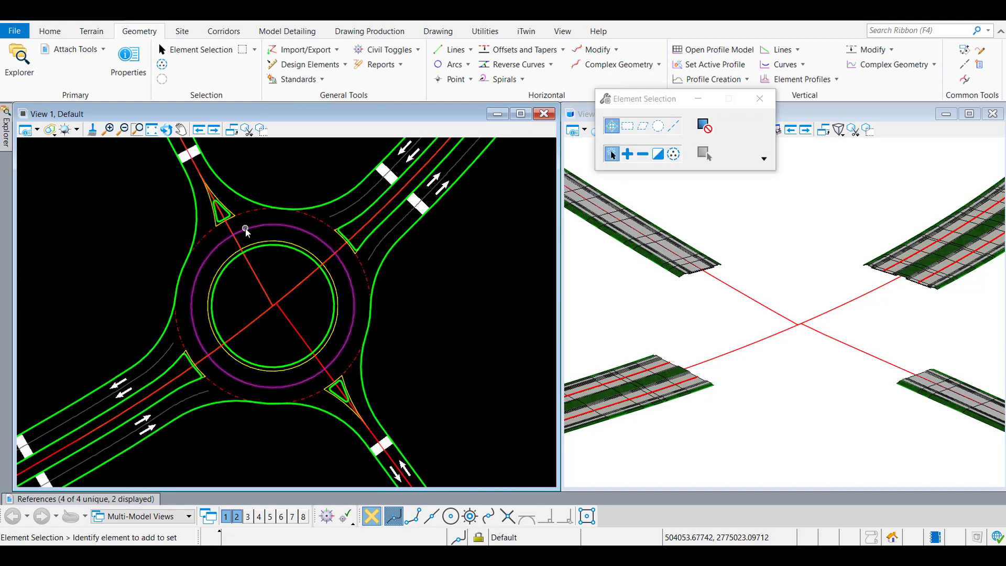
- Open the profile model of the outer circle's arc in View 5 and enlarge that view
left_click(240, 216)
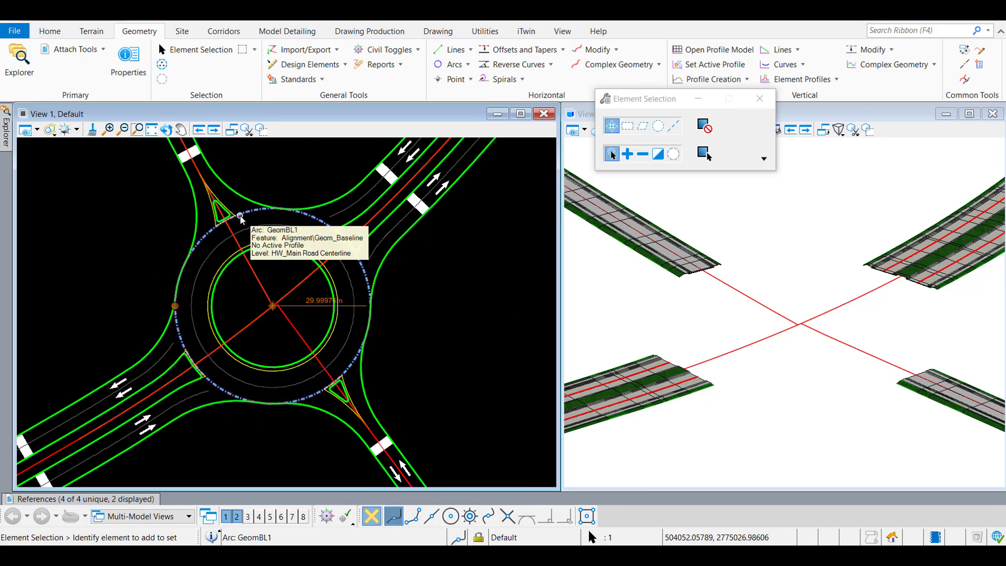
mouse_move(241, 212)
left_click(276, 206)
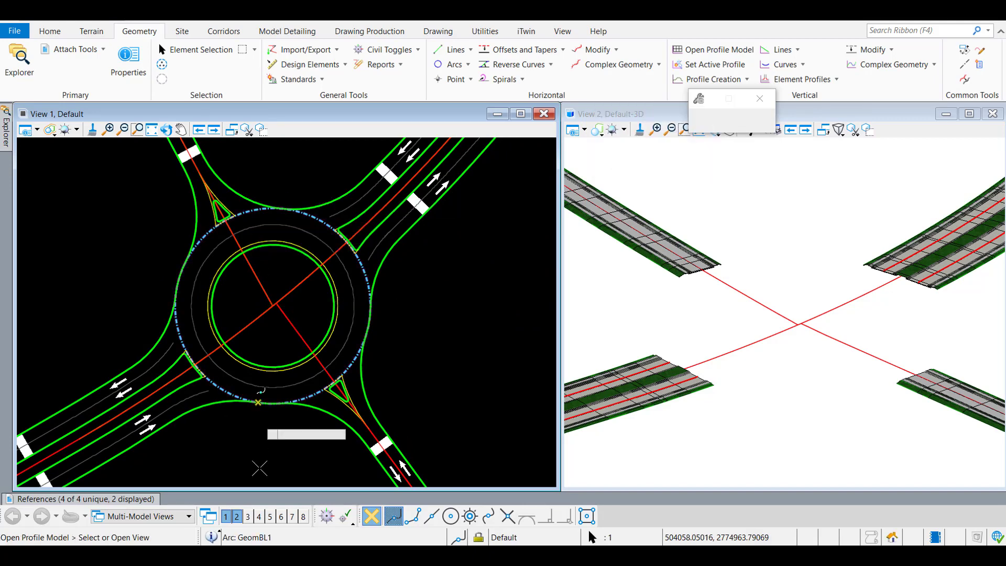
left_click(270, 516)
left_click(426, 413)
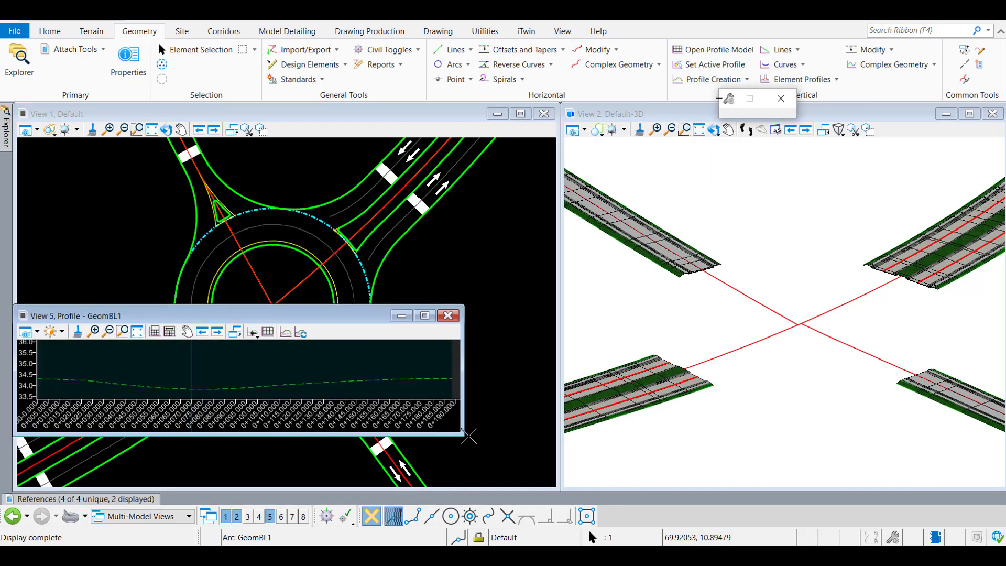
left_click_drag(474, 439, 538, 450)
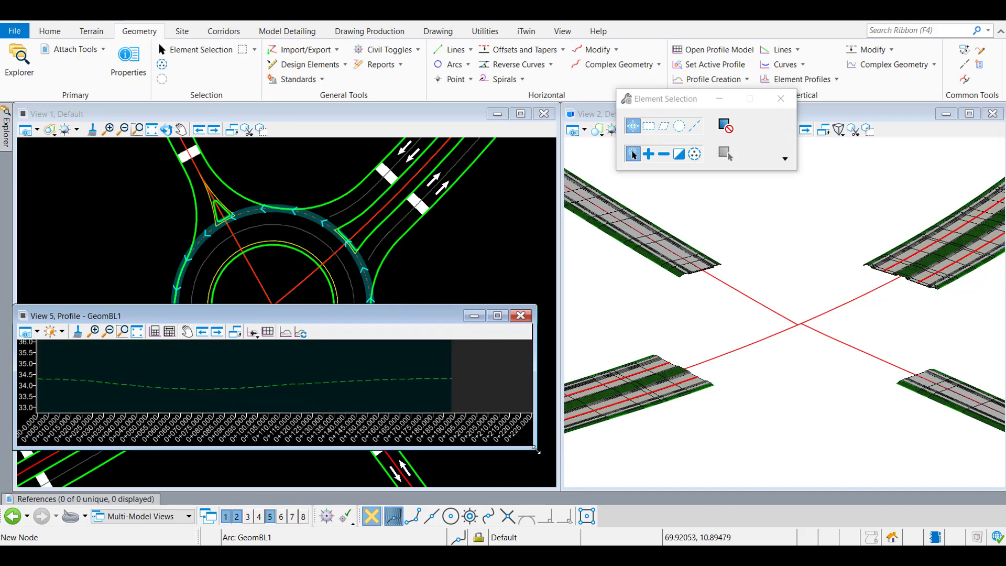
left_click_drag(358, 303, 358, 276)
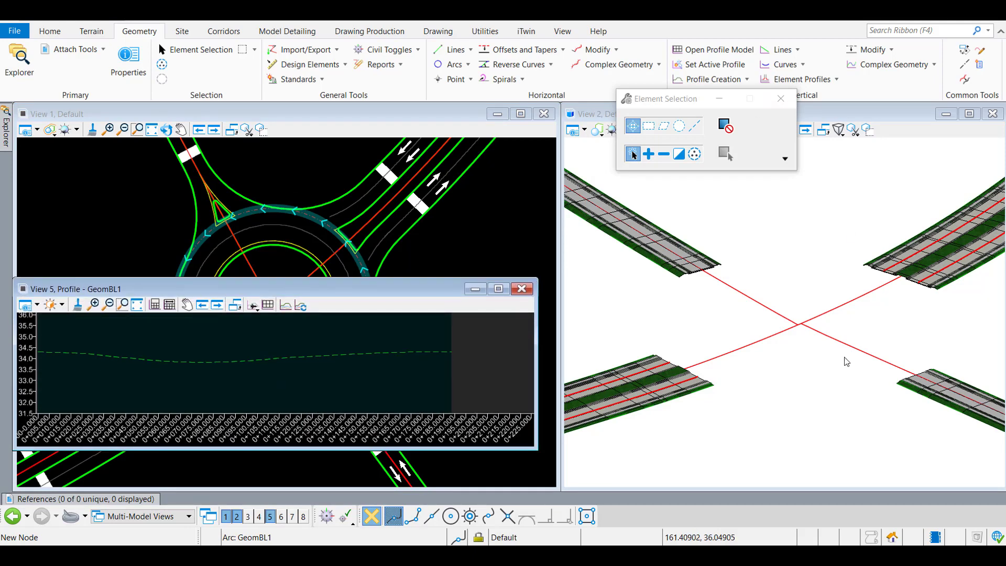
- Use Profile Intersection Point to show where the northeast road centerline crosses the outer circle in the circle's profile
left_click(747, 81)
left_click(836, 79)
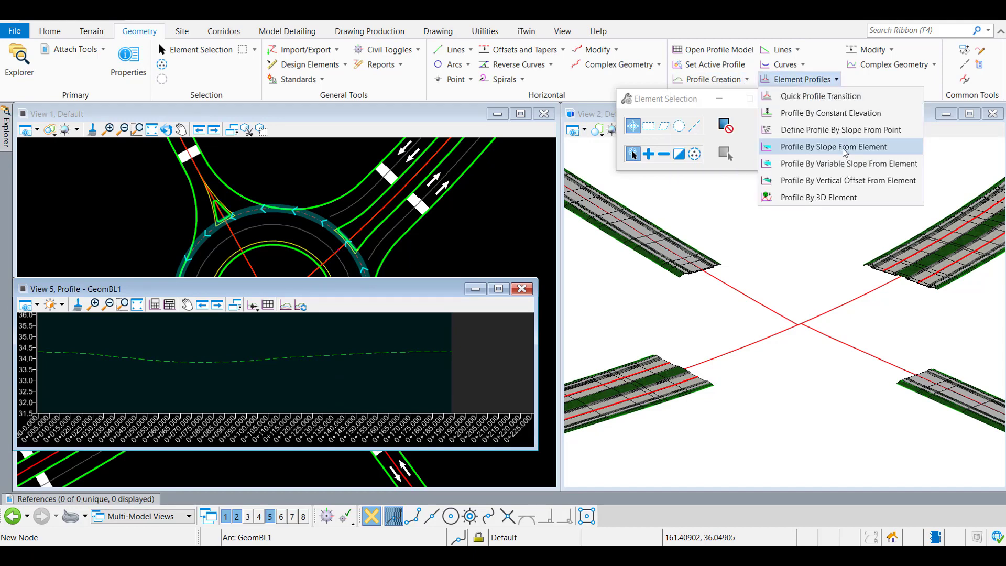
left_click(746, 79)
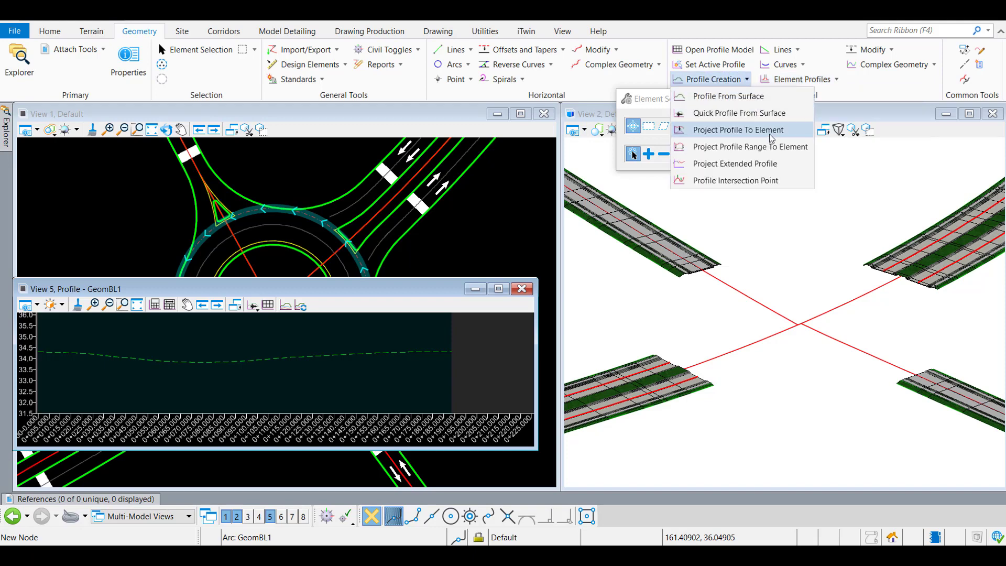
left_click(757, 183)
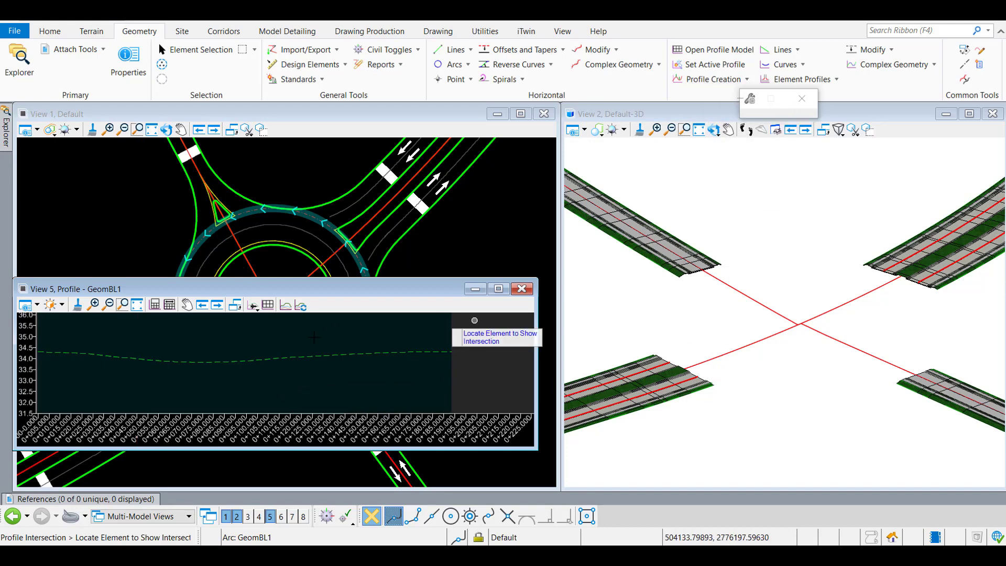
left_click_drag(326, 295, 397, 351)
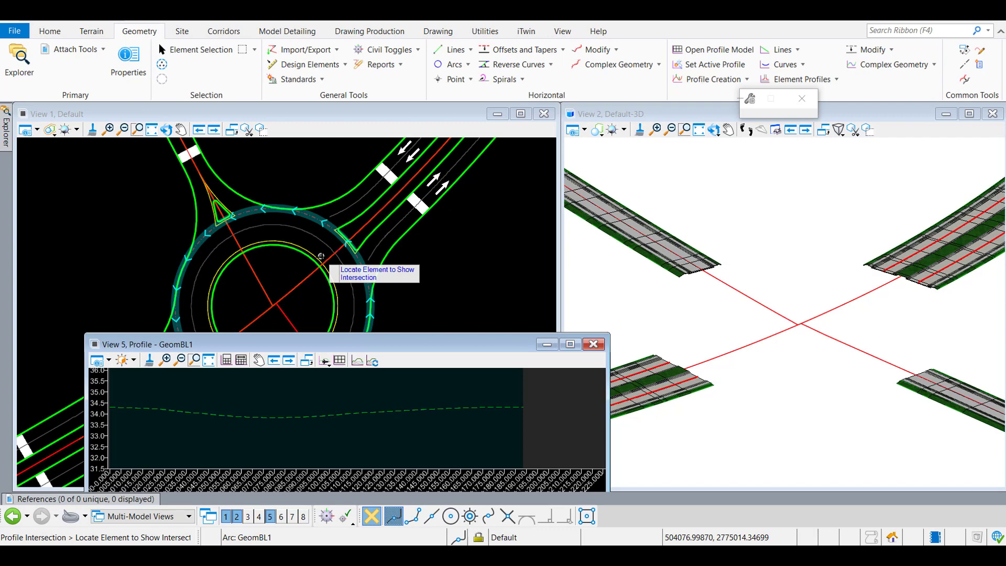
left_click(338, 251)
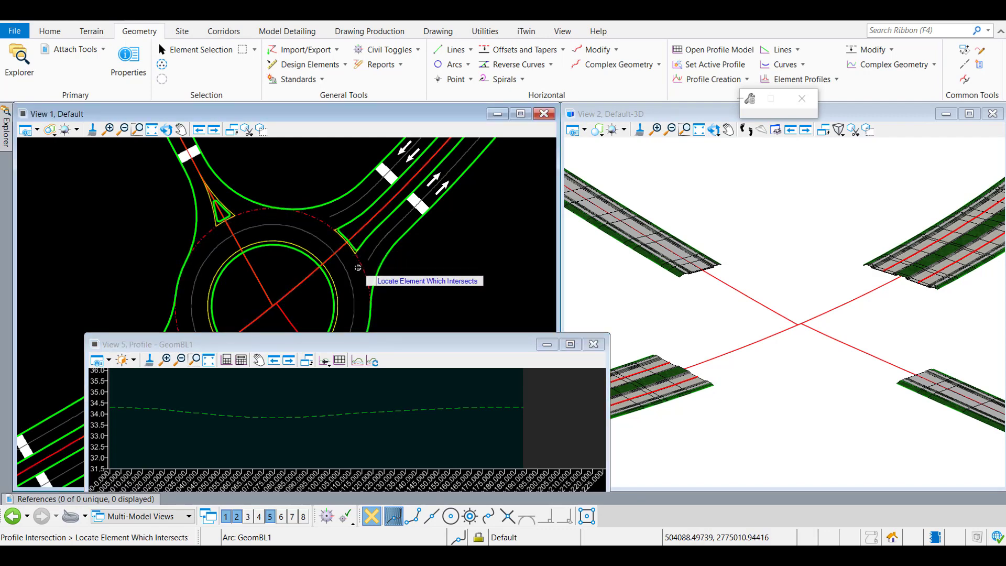
left_click(349, 247)
left_click(327, 227)
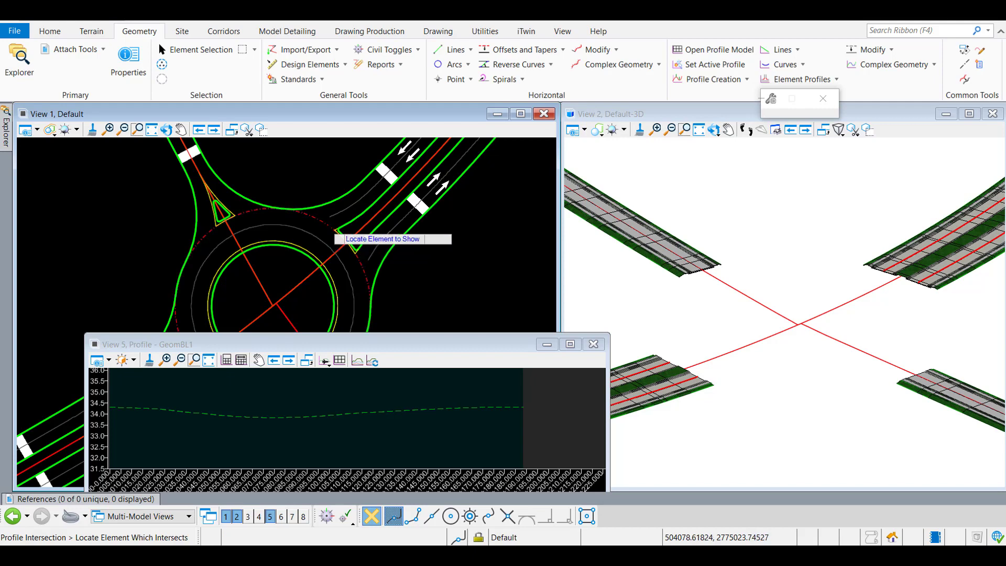
left_click(337, 246)
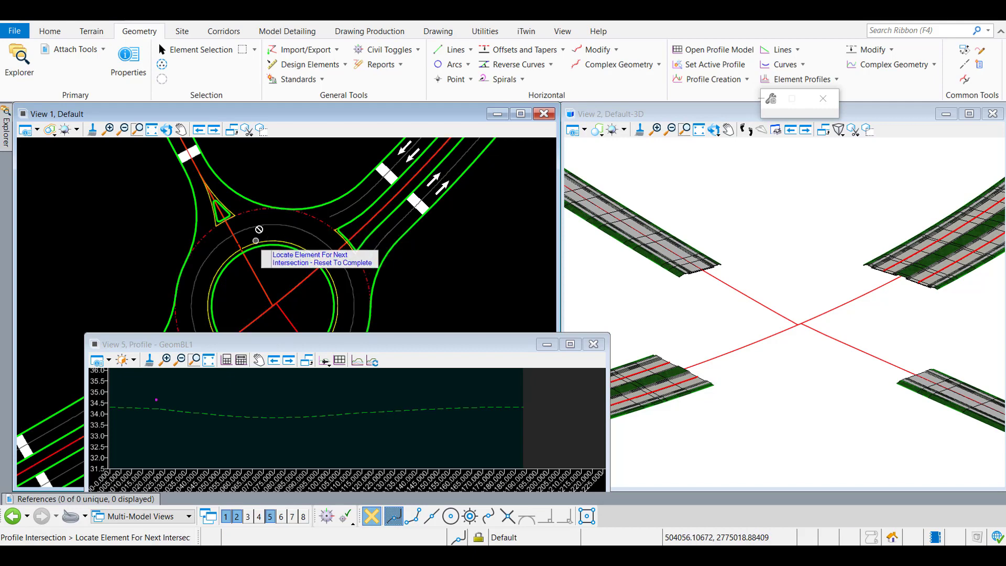
- Add the crossing points of the remaining road centerlines to the outer circle's profile and finish the command
left_click(227, 227)
scroll(291, 227, "down", 2)
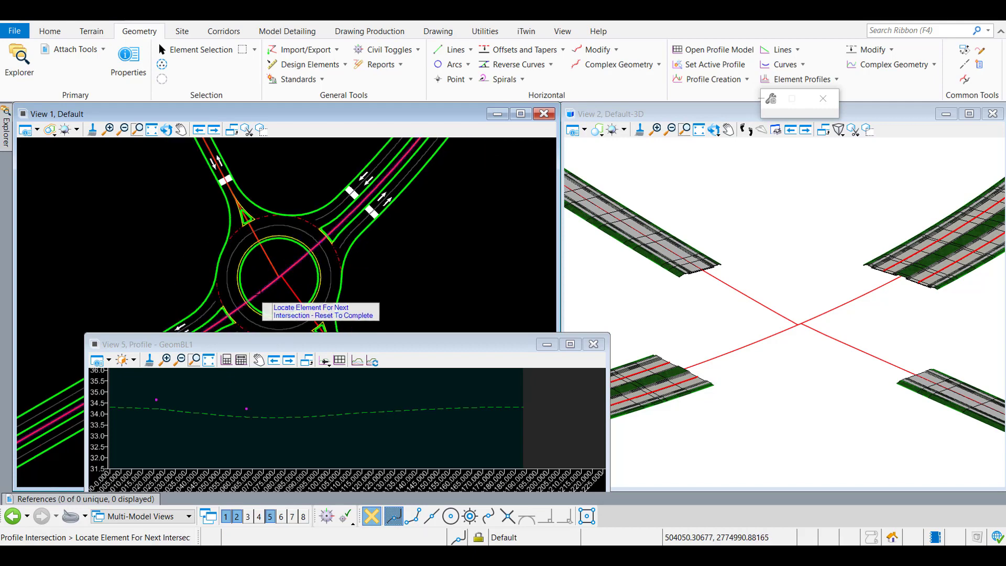
left_click(294, 296)
left_click(294, 295)
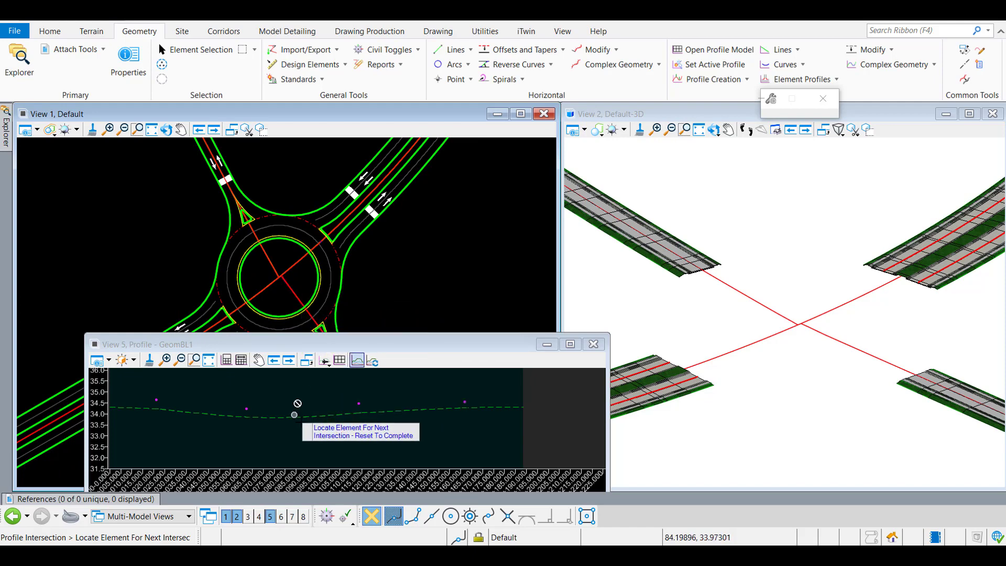
right_click(365, 450)
right_click(365, 449)
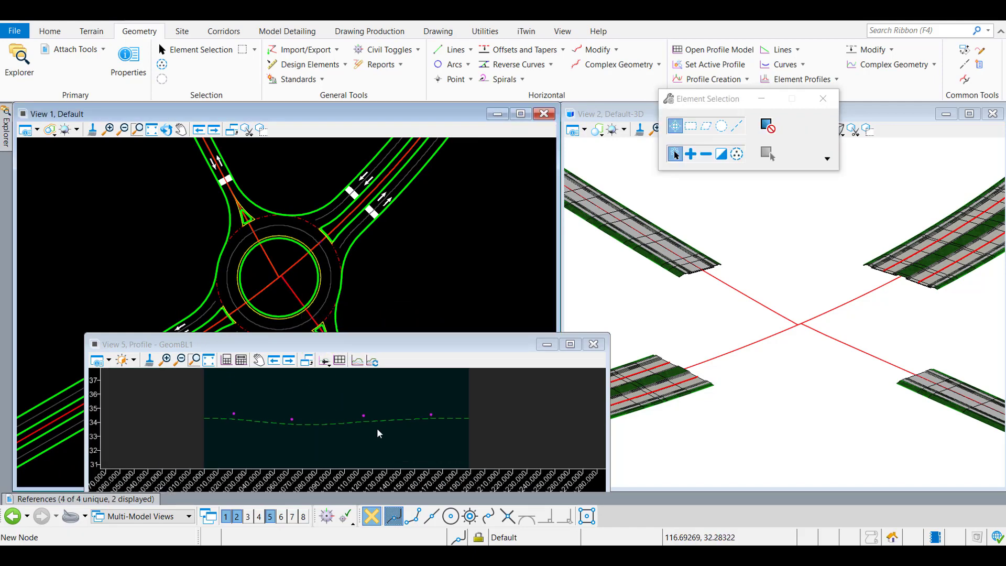
- Enlarge the circle's profile view and draw straight profile lines between consecutive crossing points, from the first to the fourth
left_click(570, 344)
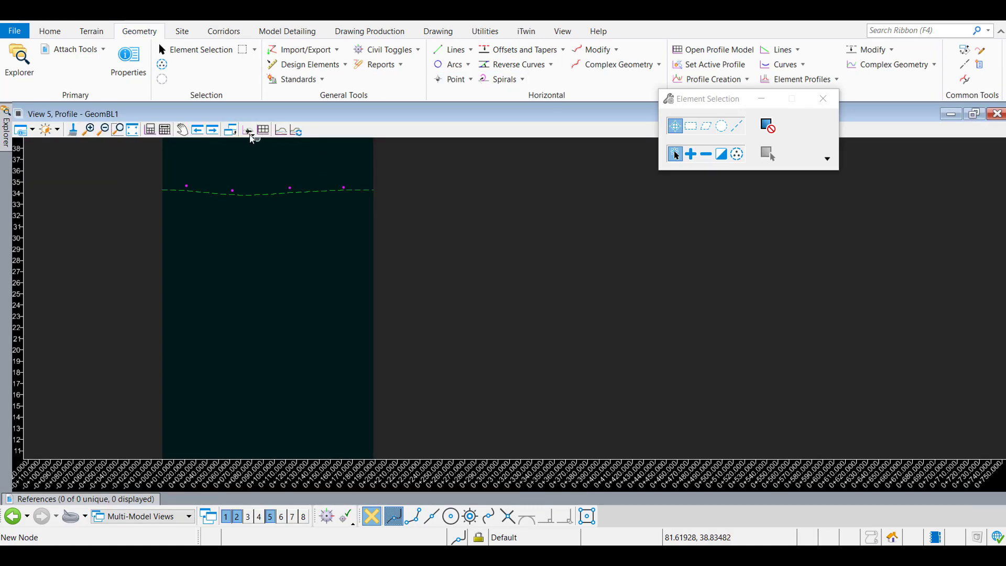
left_click(251, 137)
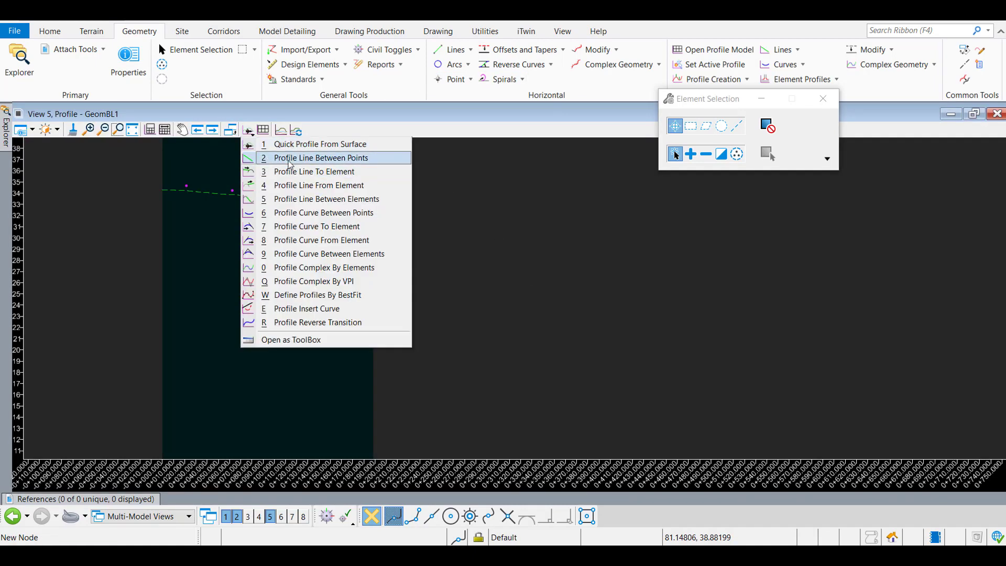
left_click(289, 157)
scroll(186, 183, "up", 2)
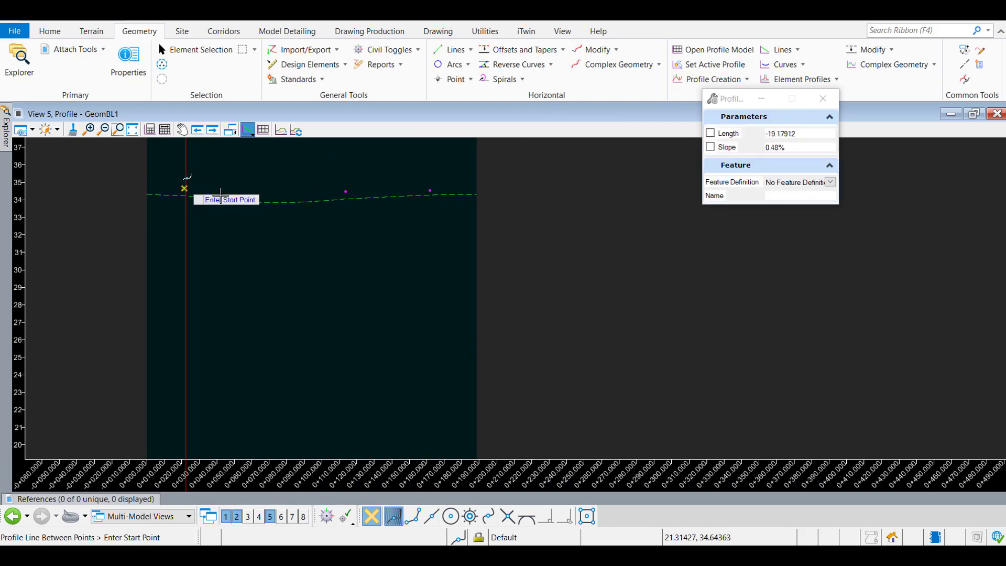
left_click(184, 188)
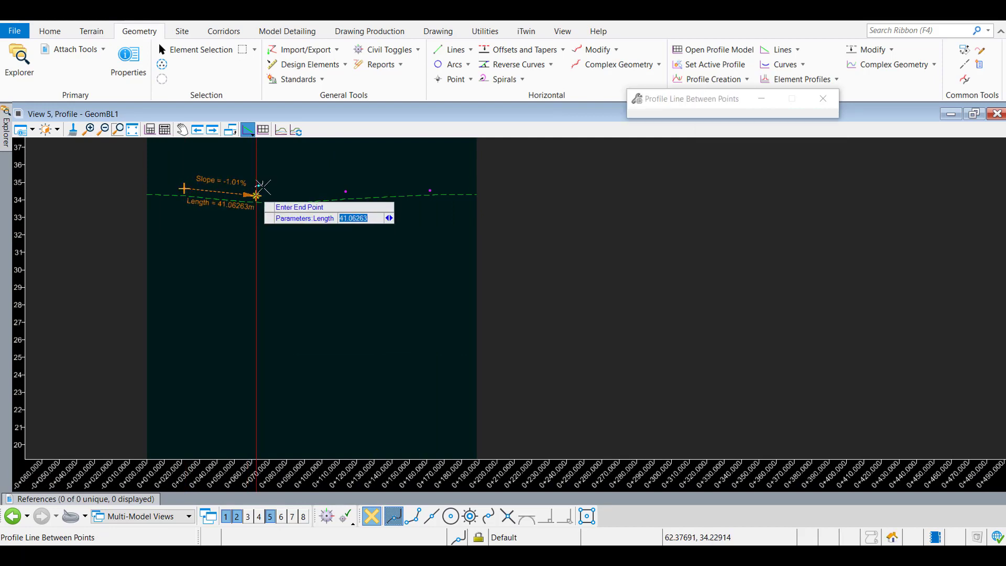
left_click(261, 187)
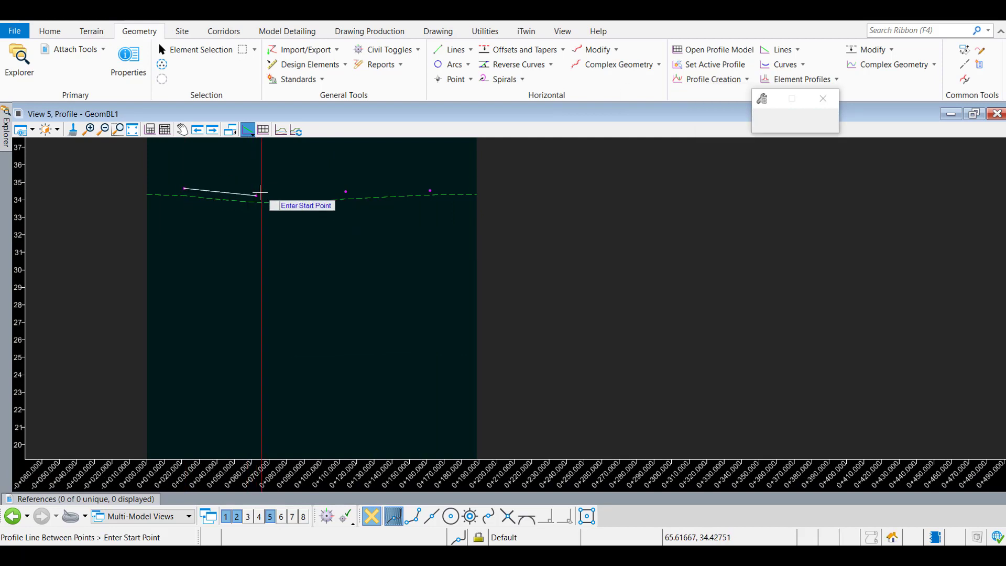
left_click(345, 192)
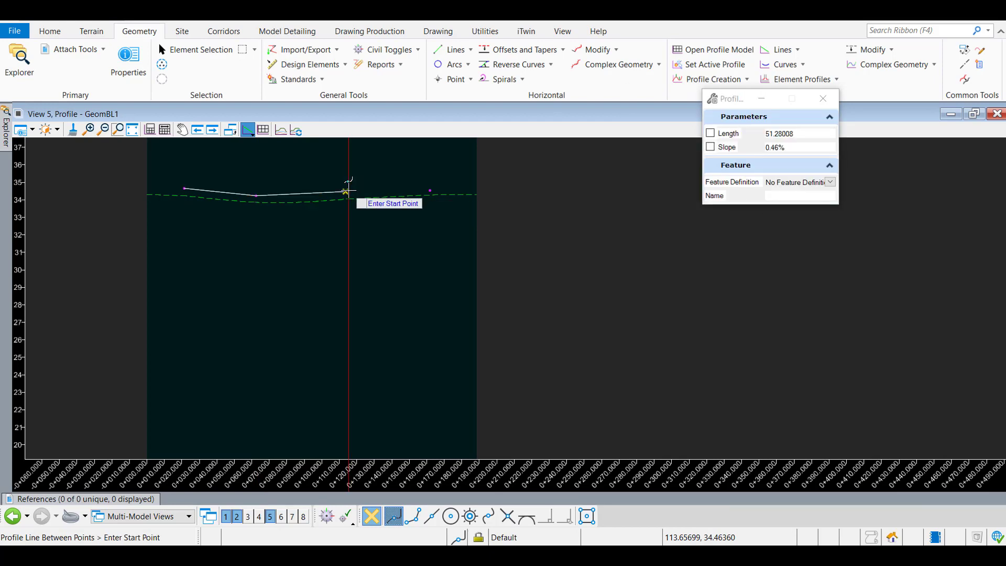
left_click(346, 191)
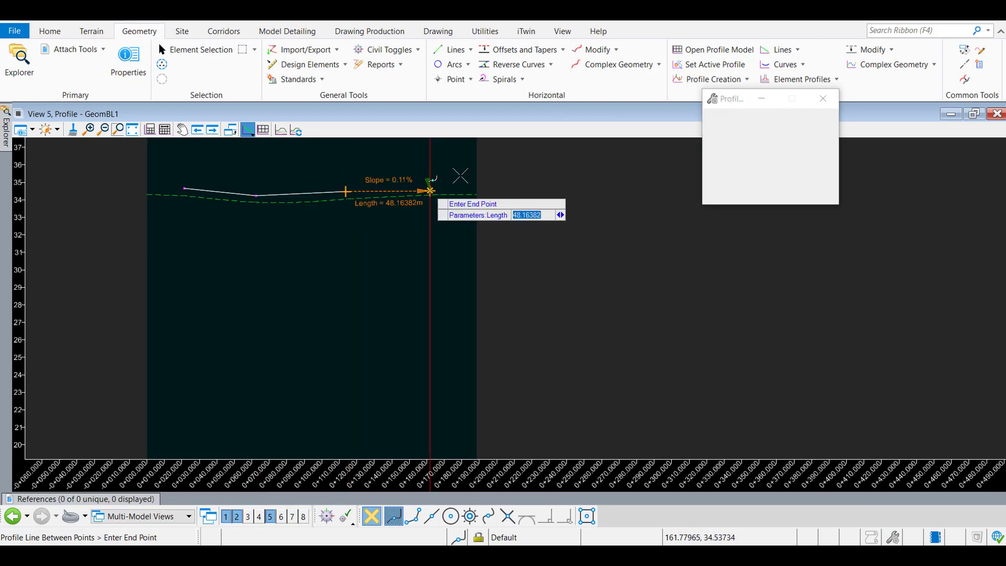
left_click(430, 190)
- Draw a profile line at 0% slope from the fourth crossing point to the end of the circle's profile
scroll(429, 188, "up", 3)
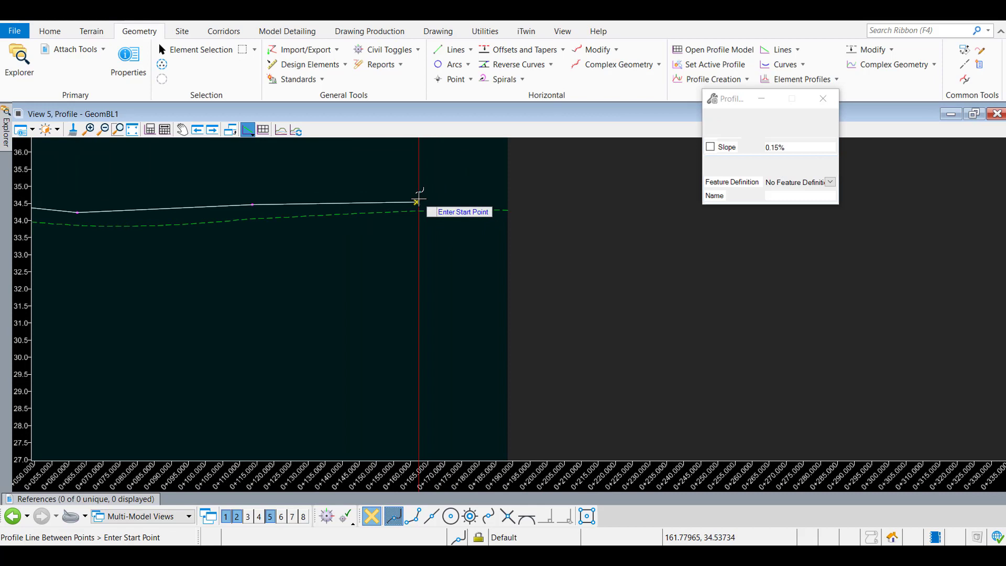
left_click(418, 201)
scroll(512, 202, "up", 2)
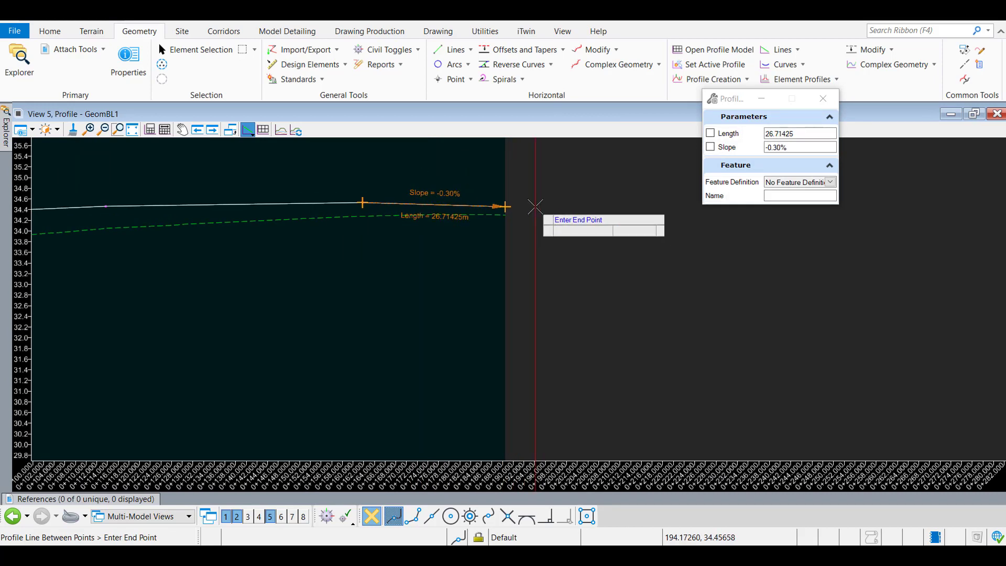
type("0")
key("Return")
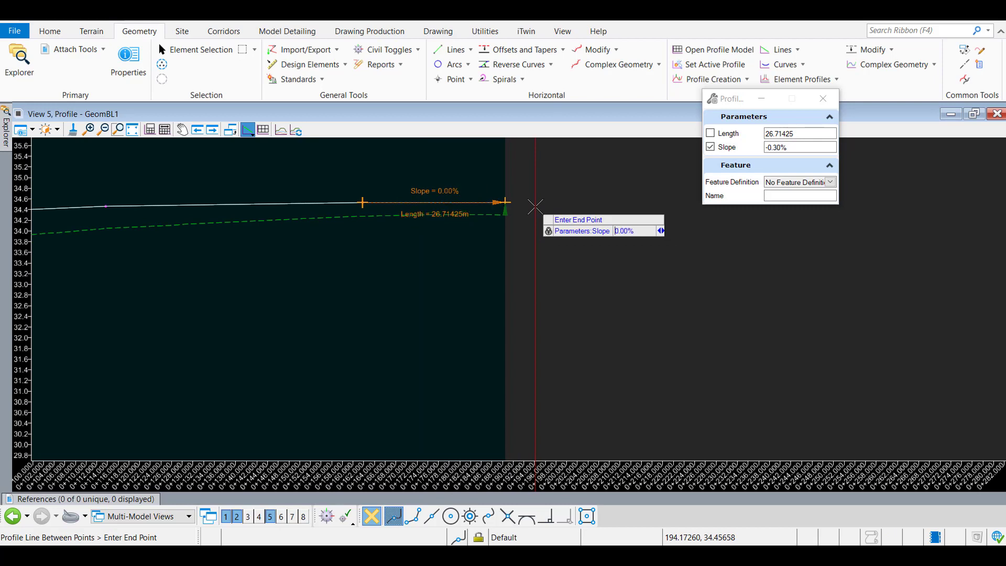
left_click(534, 207)
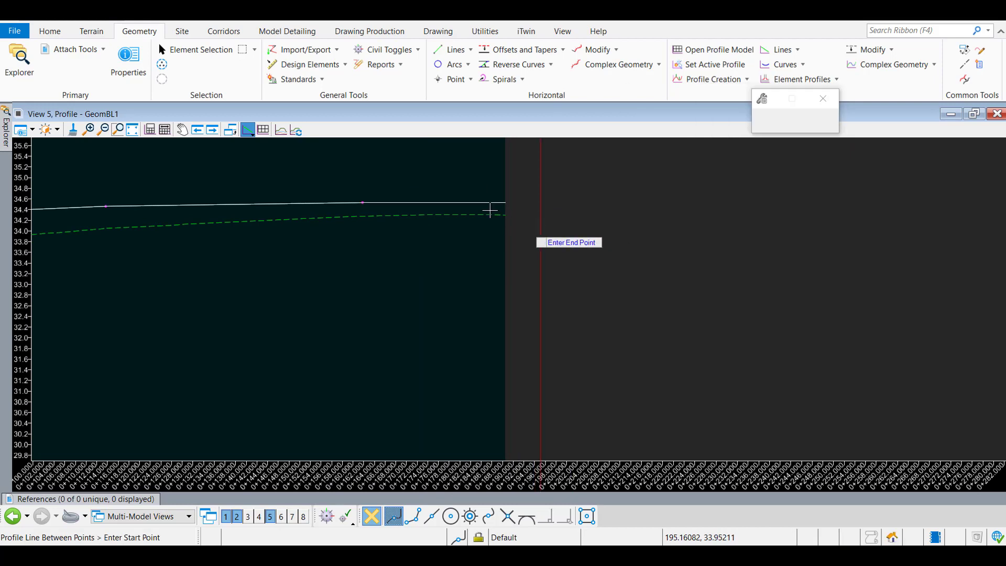
key("Escape")
- Draw a horizontal helper line at 0% slope from the profile's end back to its start at station 0
left_click(248, 130)
left_click(291, 157)
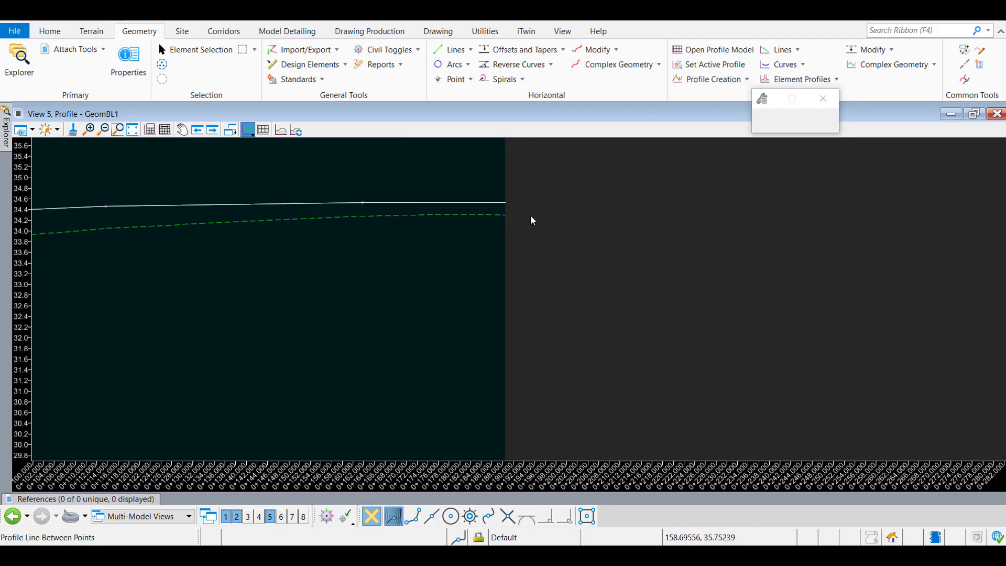
left_click(504, 203)
scroll(588, 288, "down", 3)
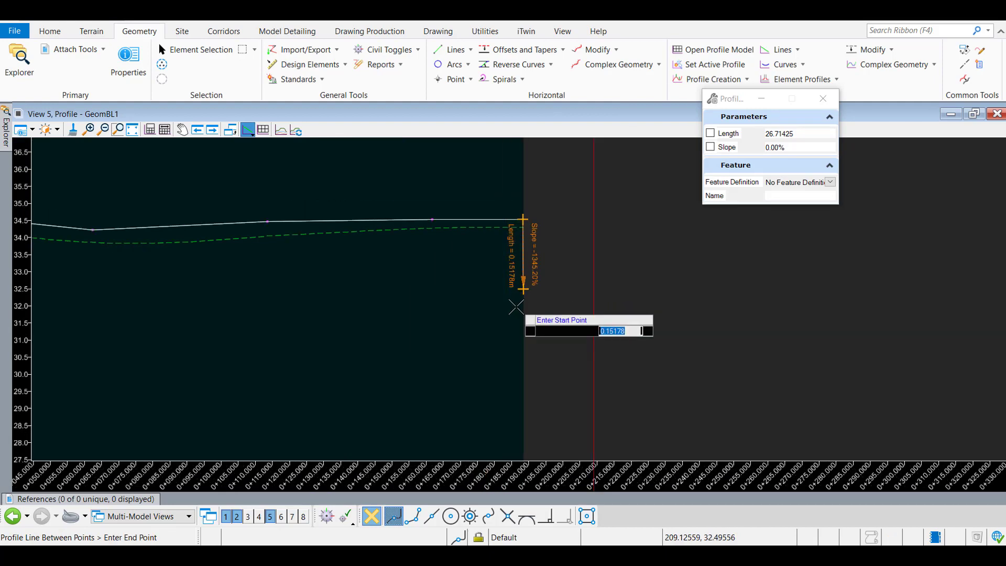
scroll(165, 252, "down", 2)
left_click(165, 252)
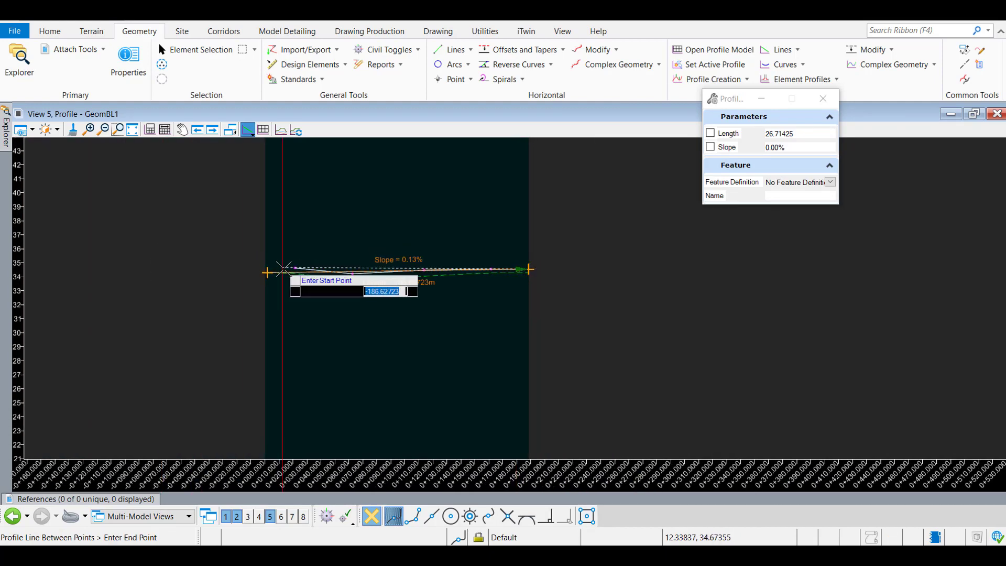
scroll(173, 257, "up", 2)
scroll(262, 266, "up", 1)
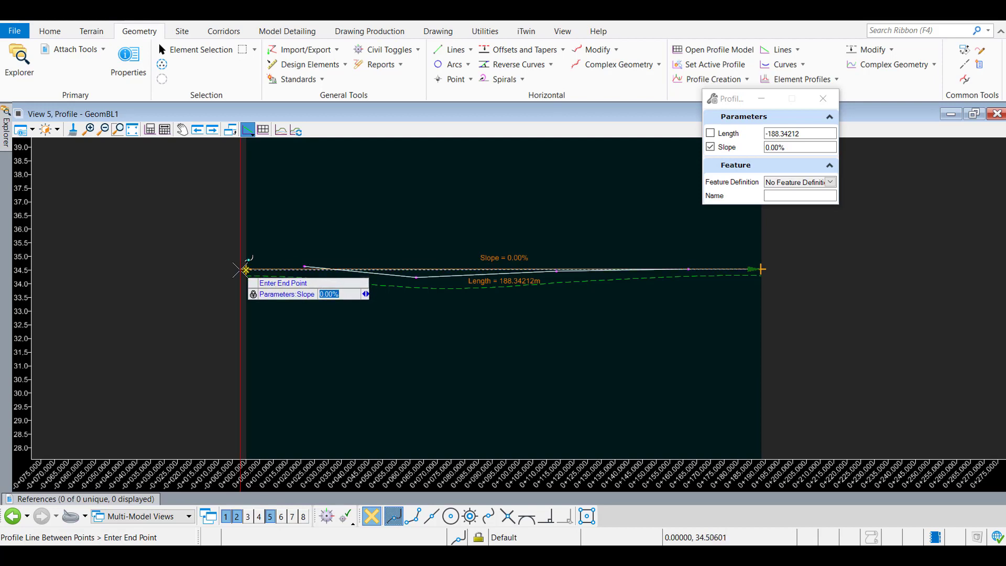
left_click(246, 269)
key("Escape")
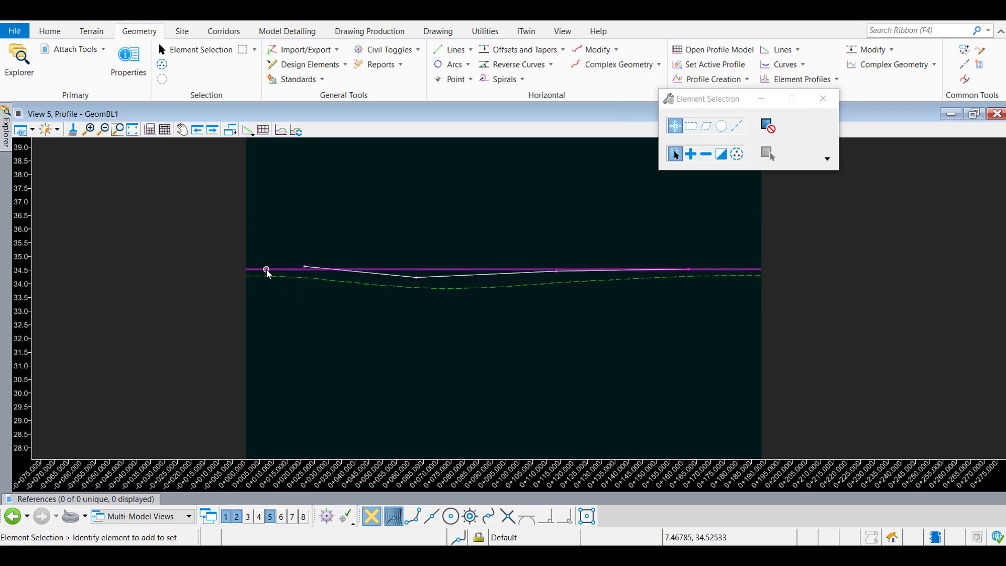
- Draw a profile line from the first crossing point to the helper line's end at the start of the profile
left_click(266, 270)
left_click(275, 236)
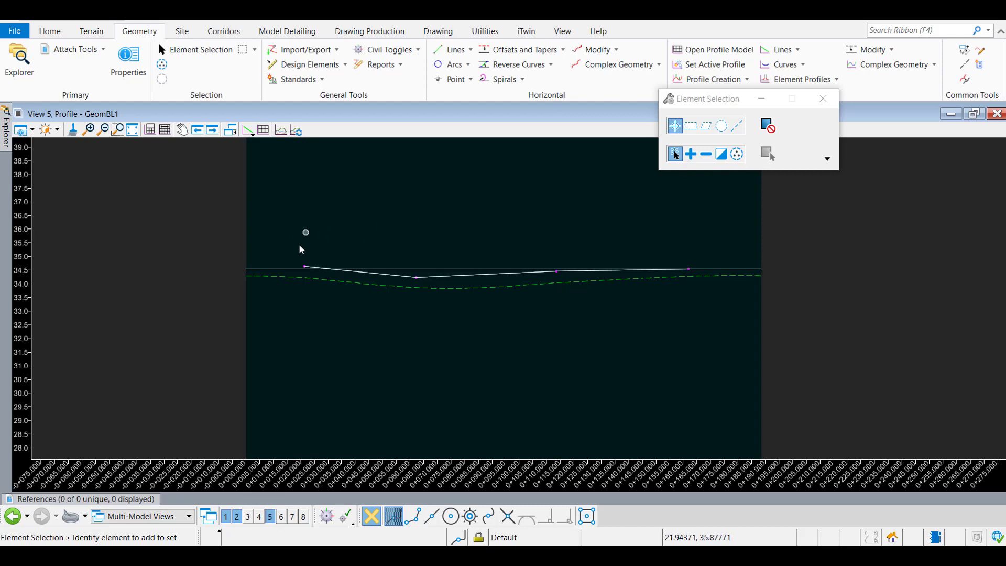
left_click(251, 135)
left_click(293, 158)
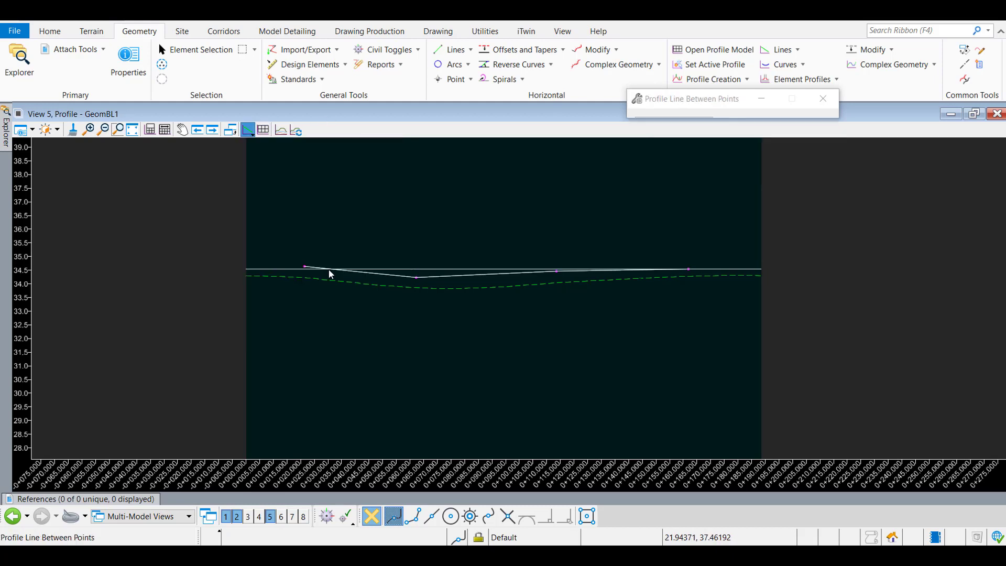
left_click(304, 266)
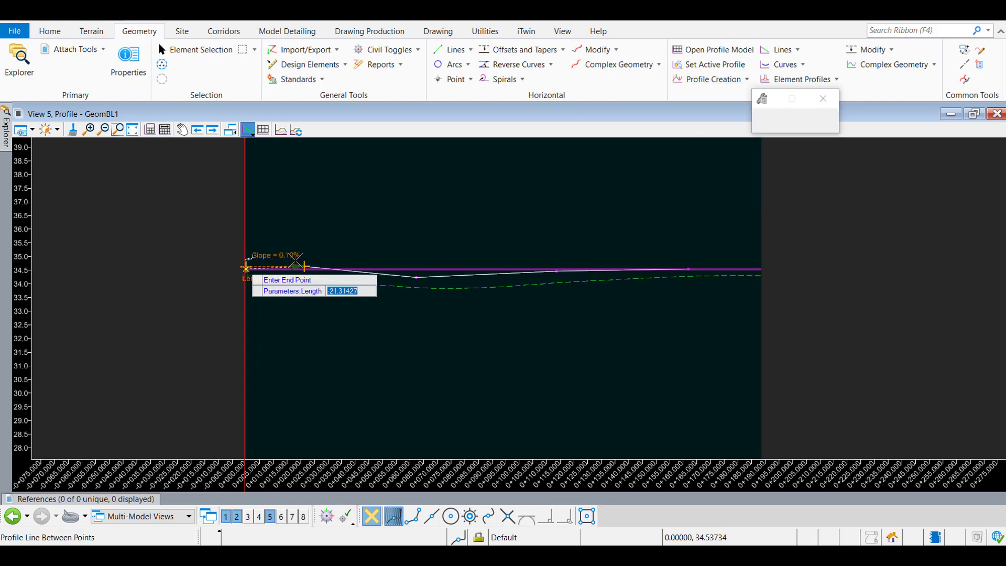
right_click(330, 265)
right_click(314, 269)
- Delete the horizontal helper line running across the whole profile
scroll(304, 271, "up", 2)
scroll(306, 271, "up", 1)
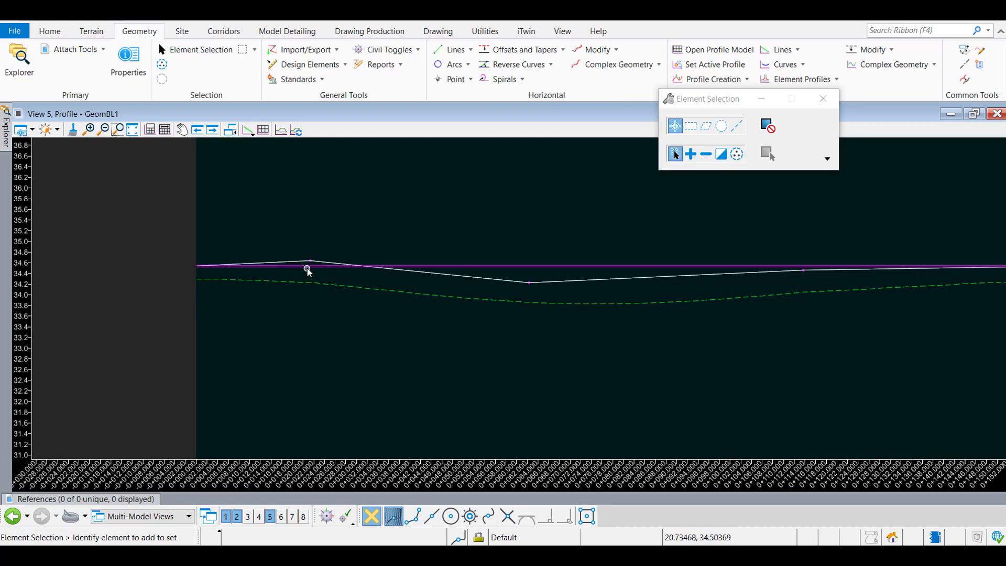
scroll(311, 275, "down", 3)
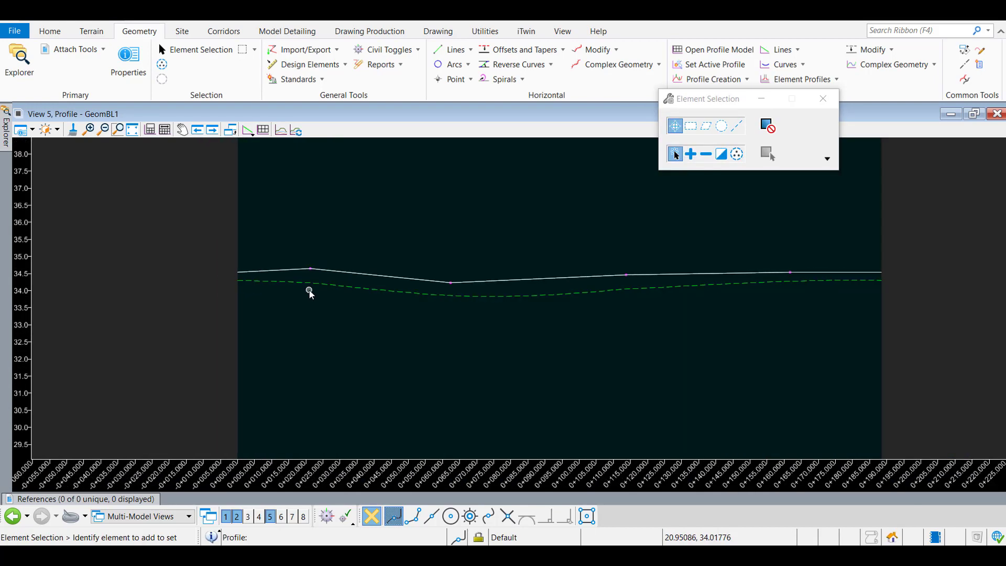
- Combine all the connected profile lines into one complex profile by elements, using the Automatic method
left_click(252, 133)
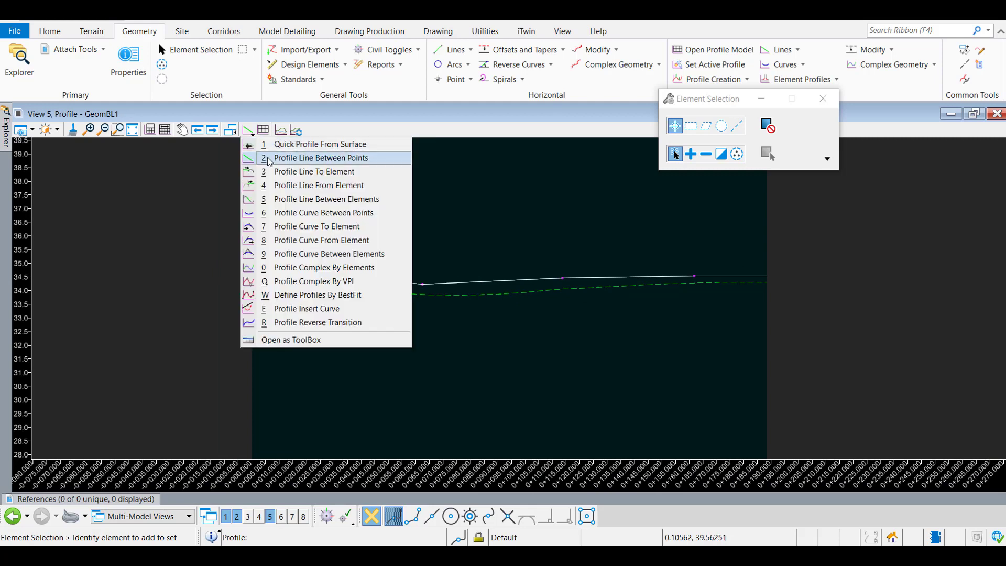
left_click(302, 267)
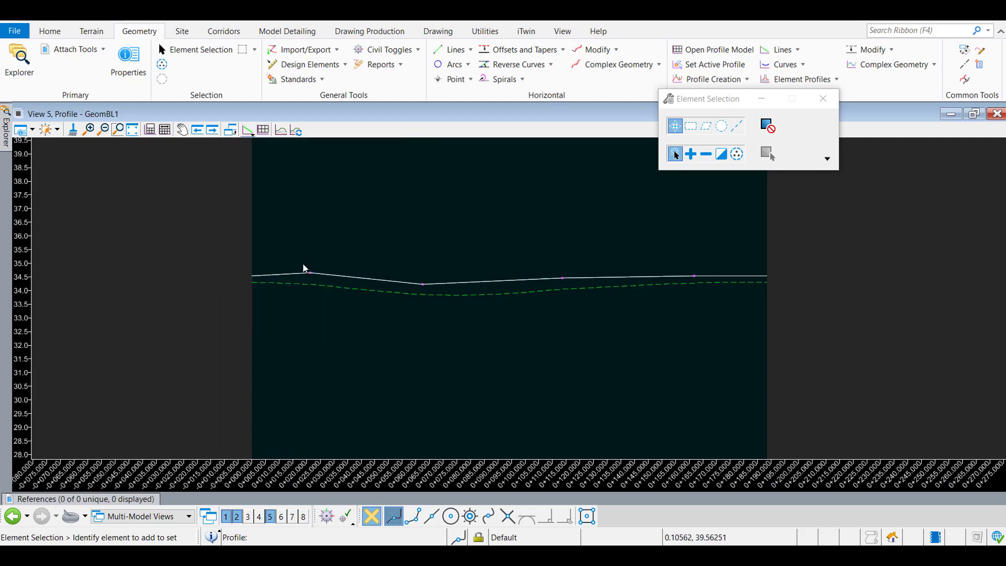
left_click(262, 274)
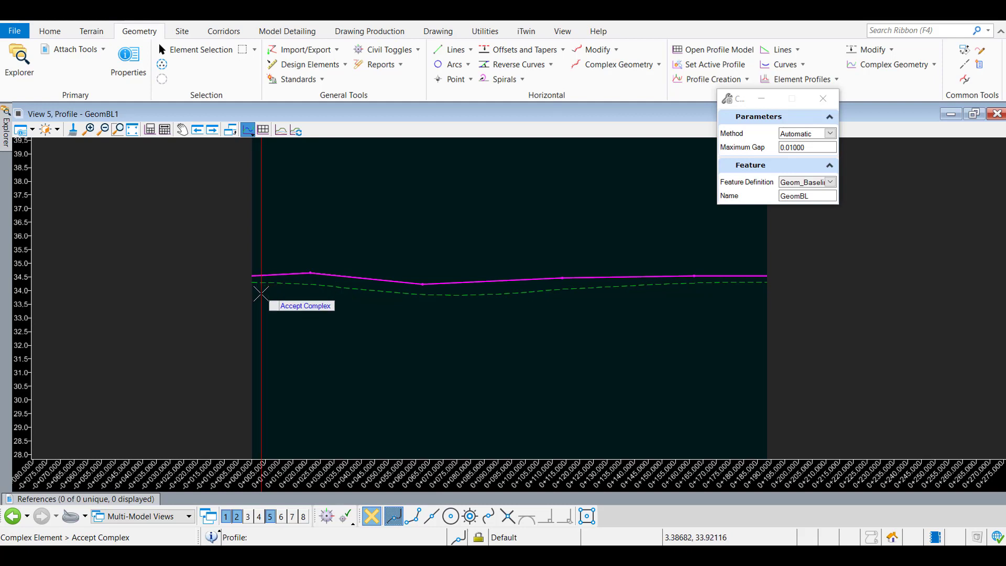
left_click(277, 313)
key("Escape")
- Set the combined profile as the circle's active profile and close the profile view
left_click(288, 275)
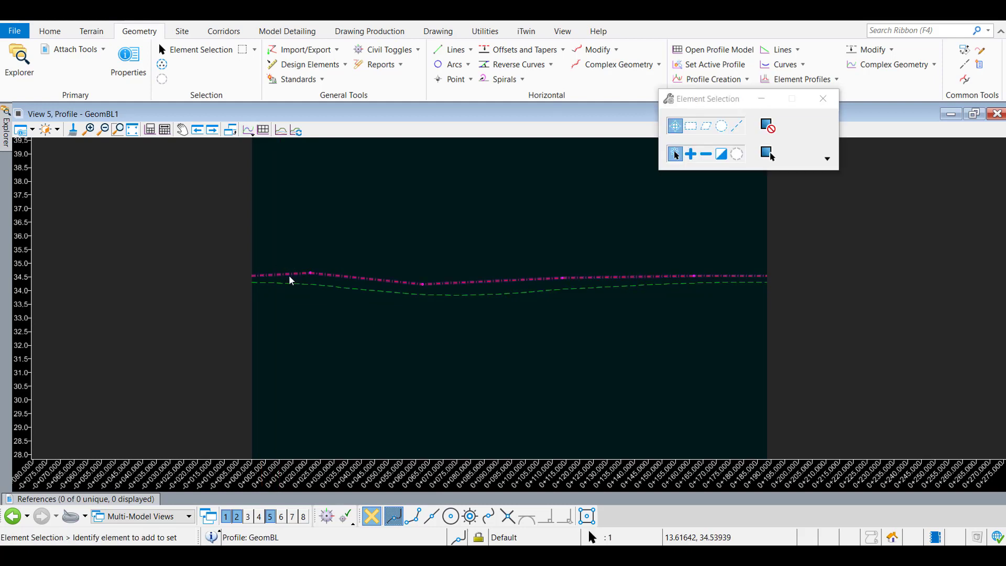
mouse_move(341, 276)
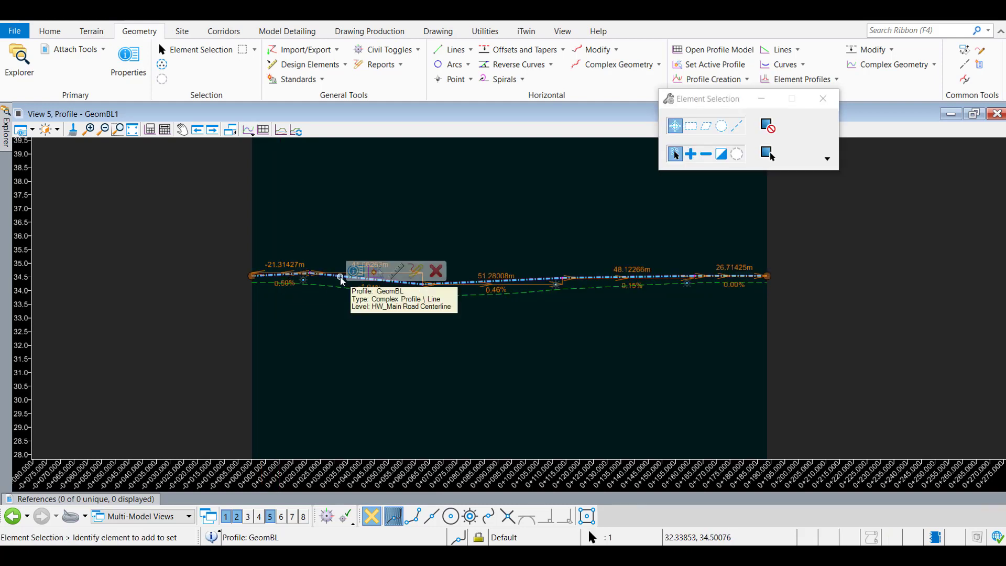
left_click(376, 271)
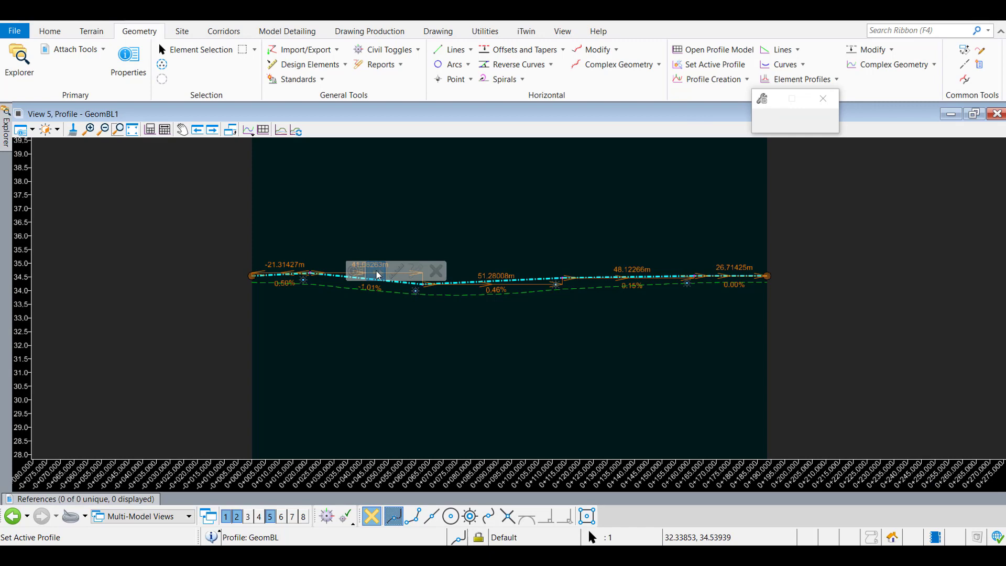
left_click(996, 114)
- Check the outer circle in the 3D view and turn off the display of the Road Base.dgn reference
scroll(821, 346, "up", 3)
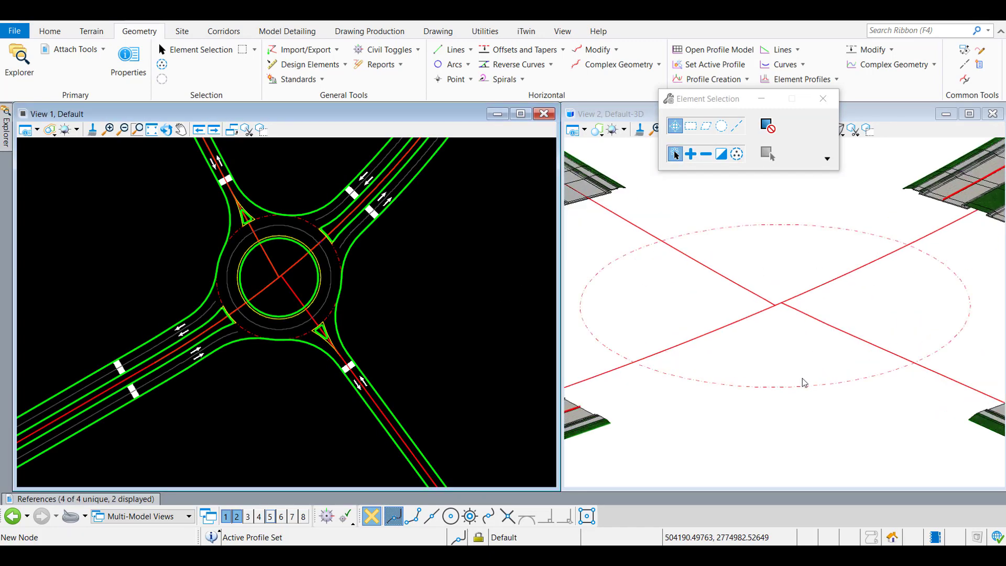
scroll(797, 388, "down", 2)
mouse_move(796, 395)
middle_mouse_down("shift")
mouse_move(866, 359)
mouse_move(780, 404)
mouse_move(791, 399)
middle_mouse_up("shift")
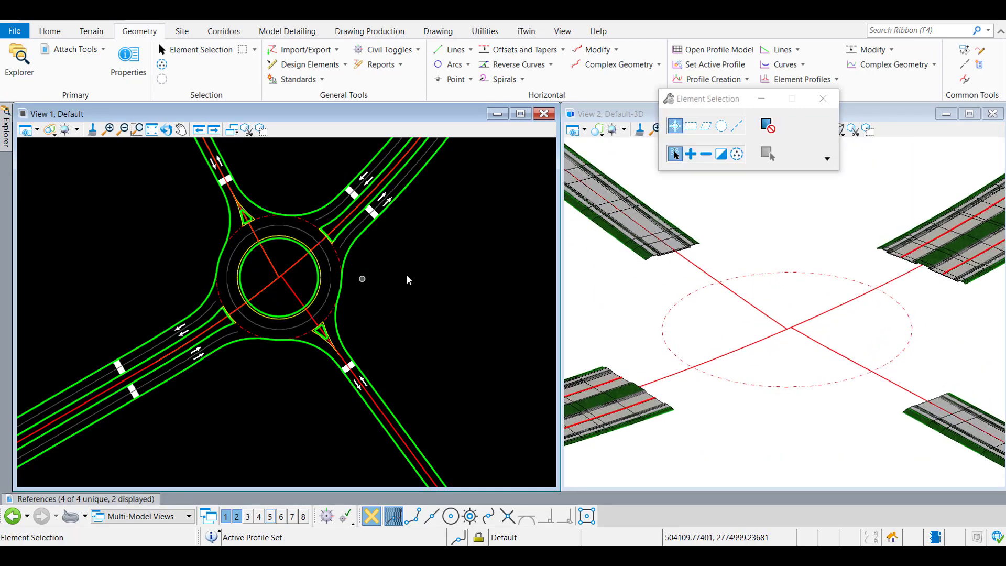
left_click(77, 49)
left_click(135, 380)
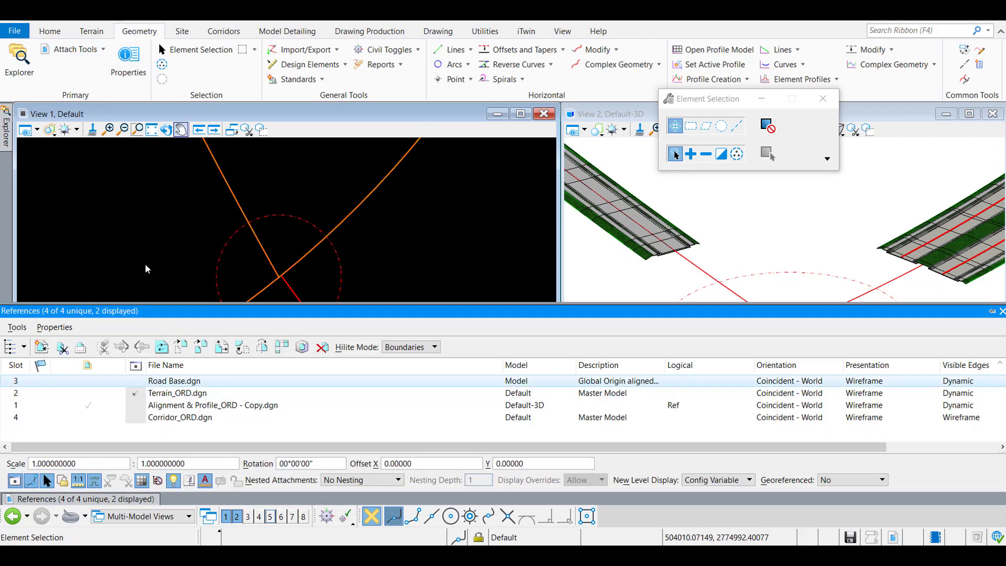
- Create a corridor named GeomBL1 along the outer circle, using its active profile and the Design feature definition
left_click(296, 218)
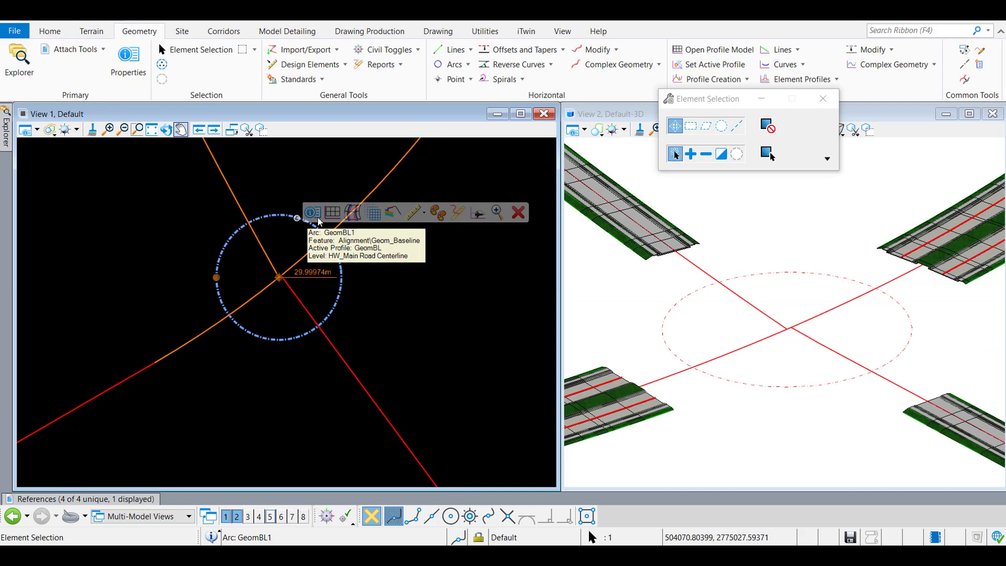
left_click(352, 212)
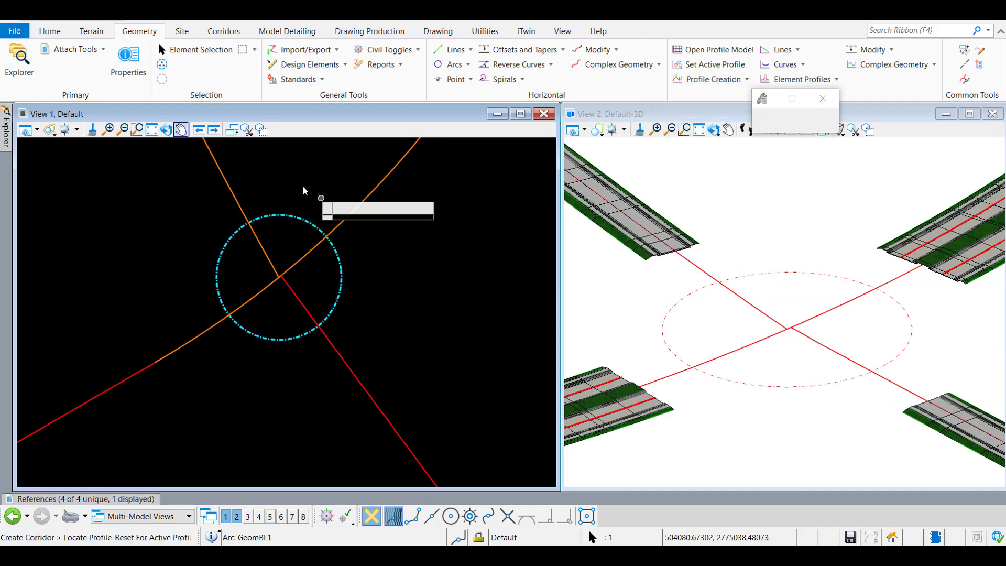
right_click(303, 187)
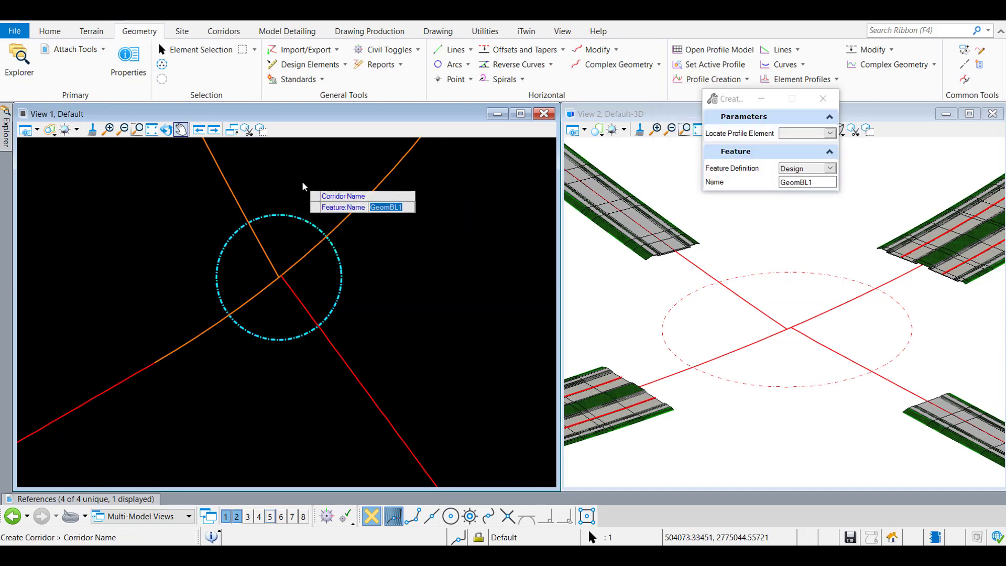
left_click(303, 181)
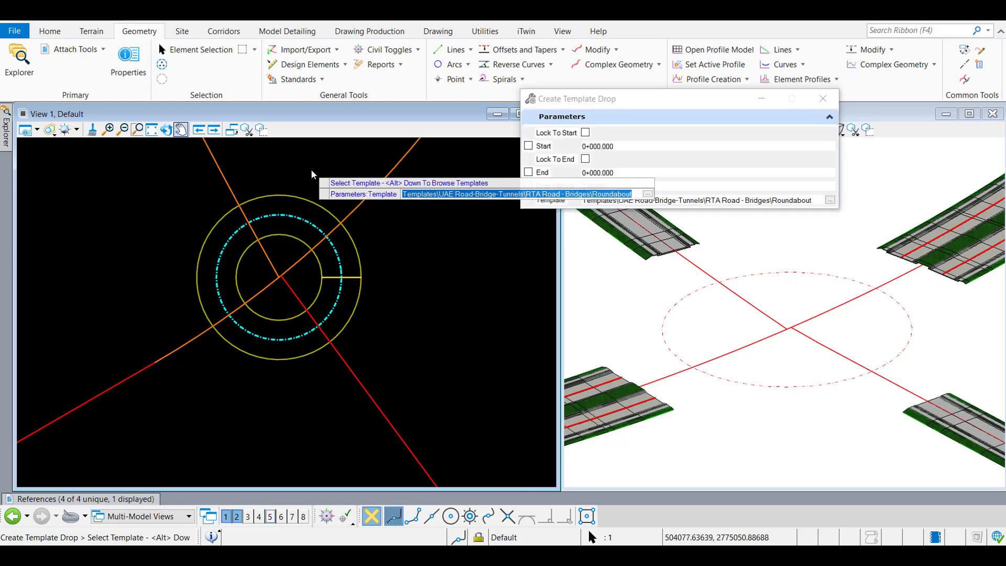
- Choose the Roundabout template from the RTA Road - Bridges folder for the corridor's template drop
left_click(312, 169)
left_click(315, 169)
left_click(829, 201)
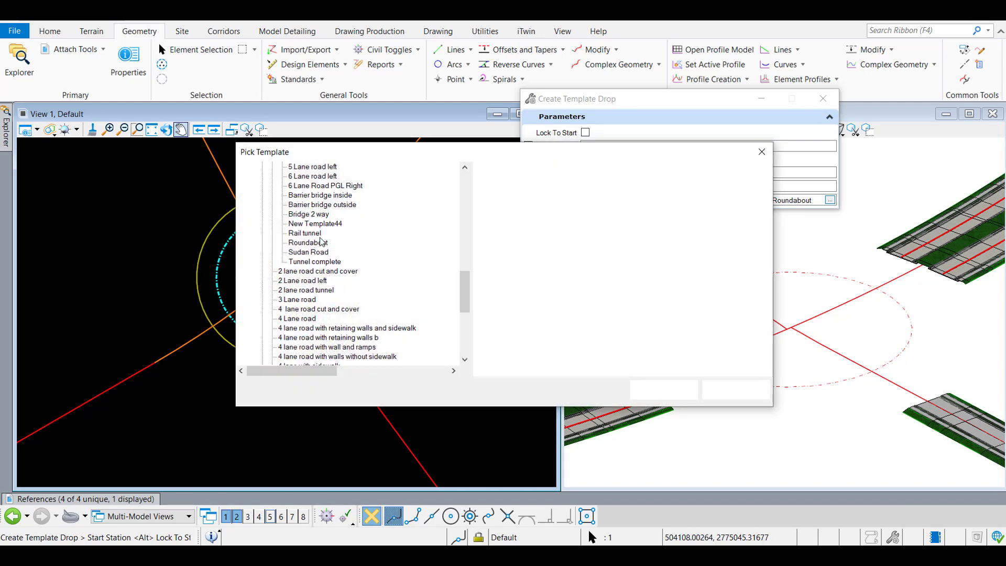
left_click(320, 243)
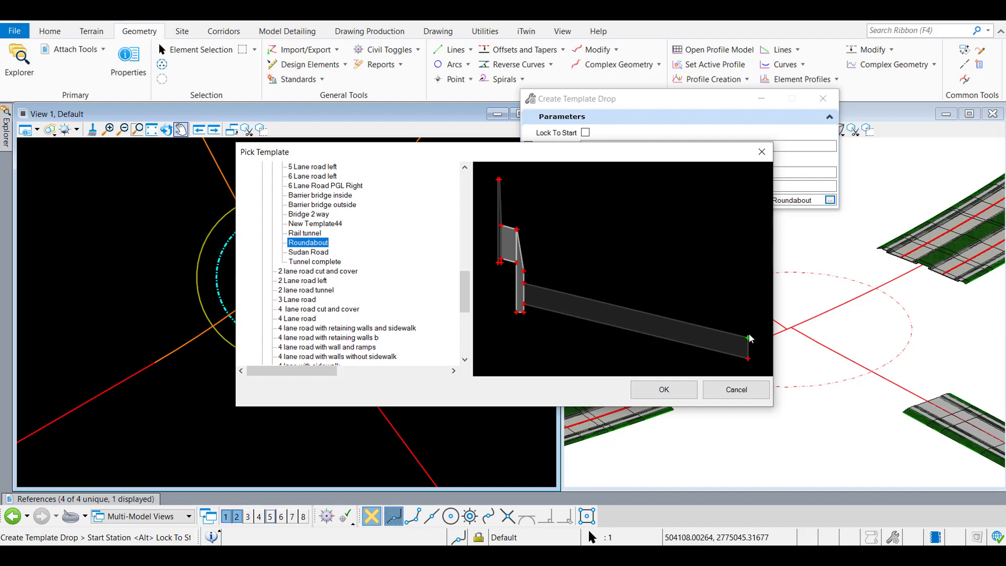
left_click(664, 390)
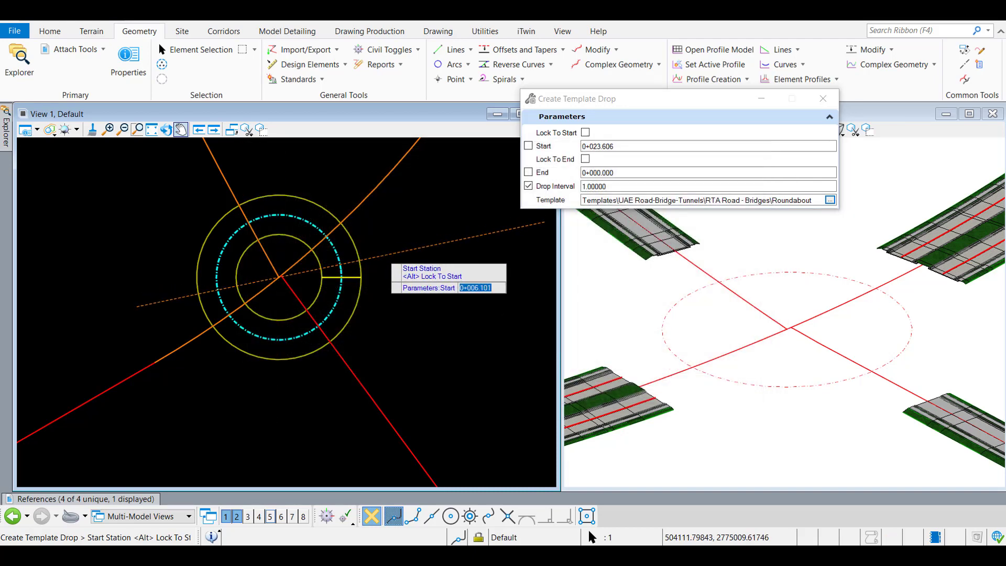
- Apply the template drop along the whole circle corridor, locked to its start and end, with a drop interval of 1
left_click(400, 276)
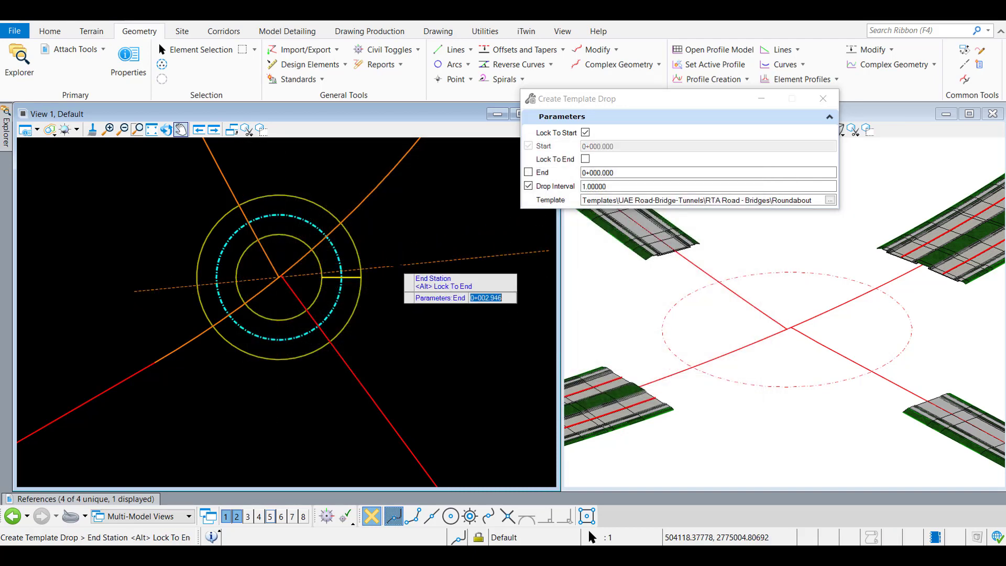
left_click(404, 276)
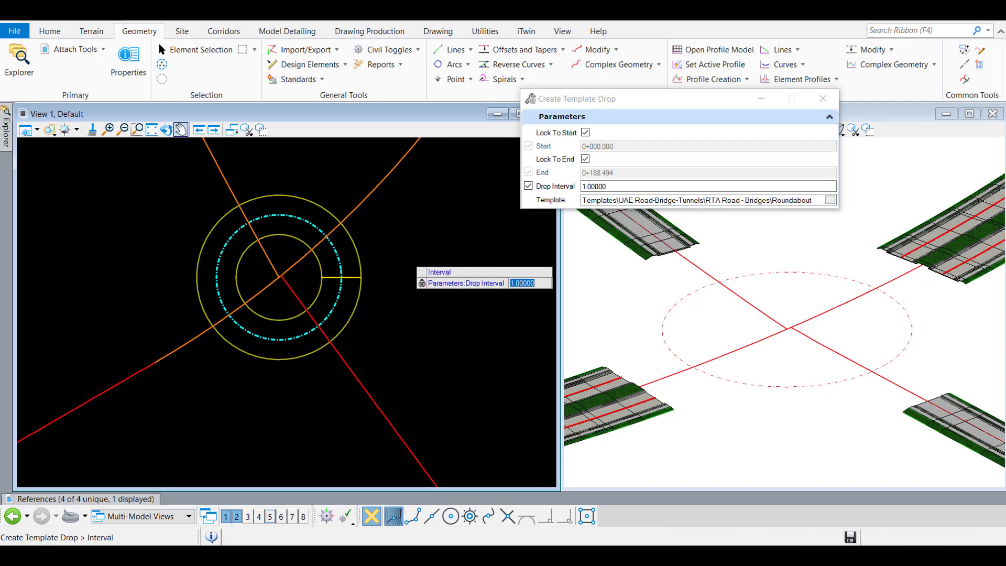
left_click(436, 243)
scroll(878, 354, "up", 3)
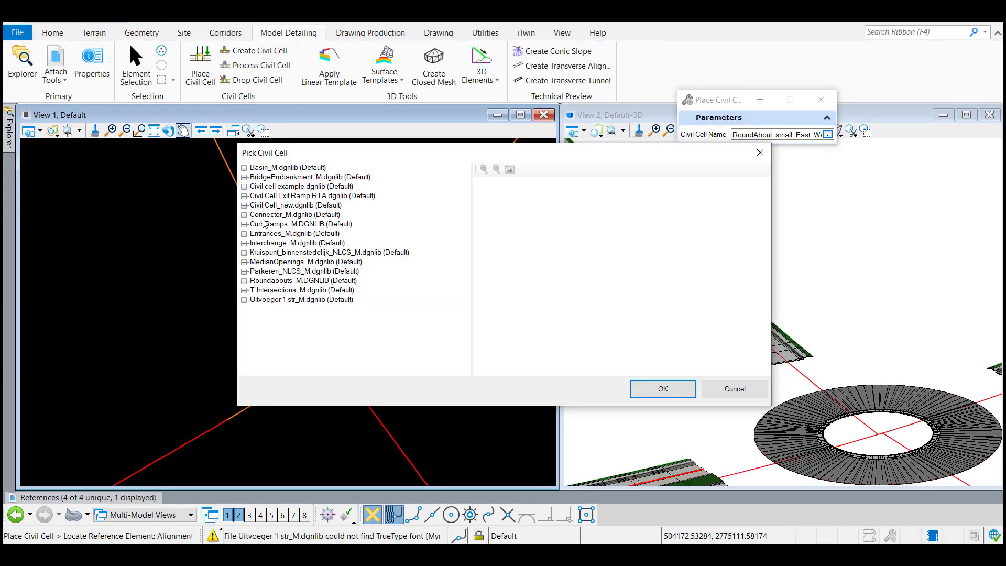
- Choose the RoundAbout_median civil cell from Civil Cell_new.dgnlib for placement
left_click(244, 205)
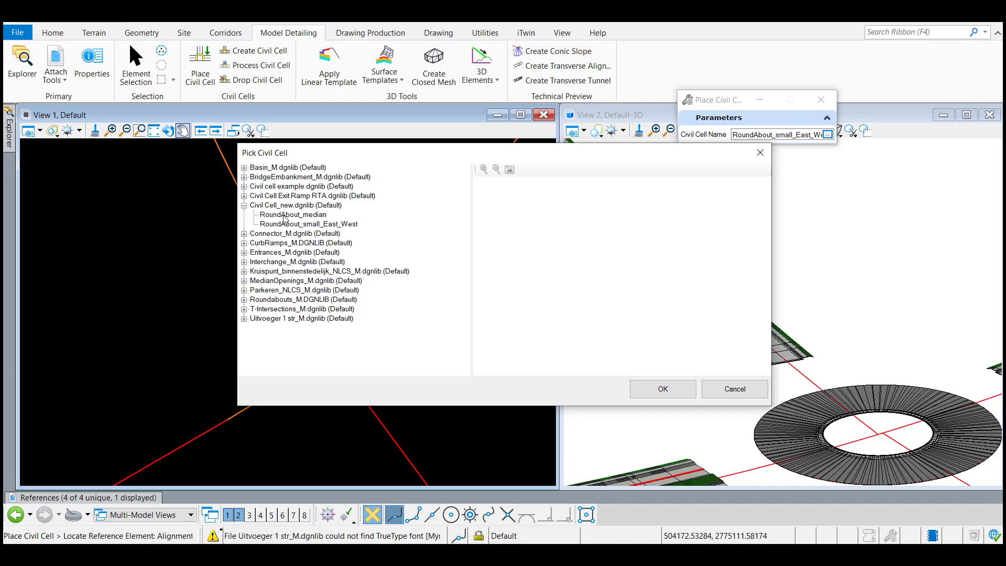
left_click(292, 215)
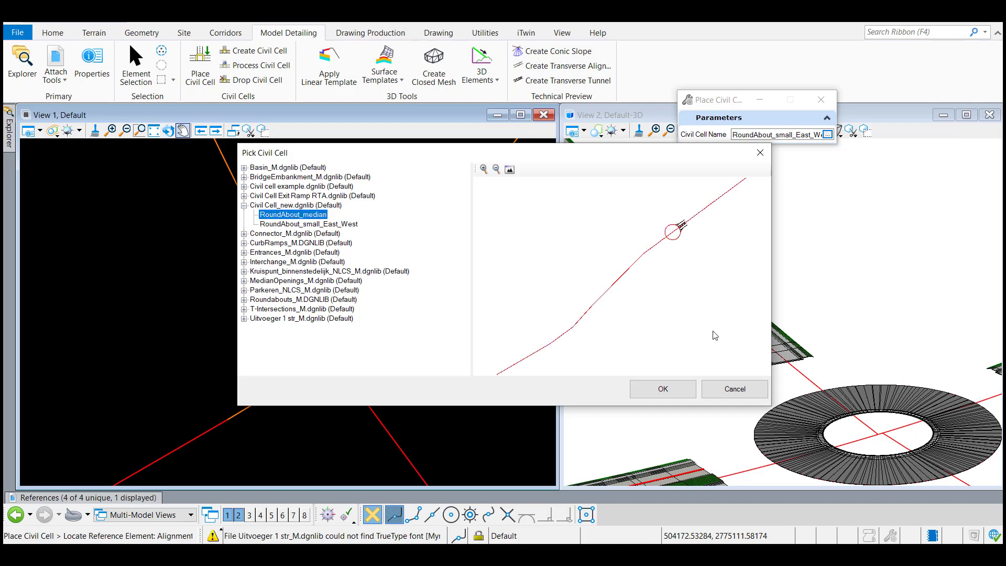
left_click(666, 393)
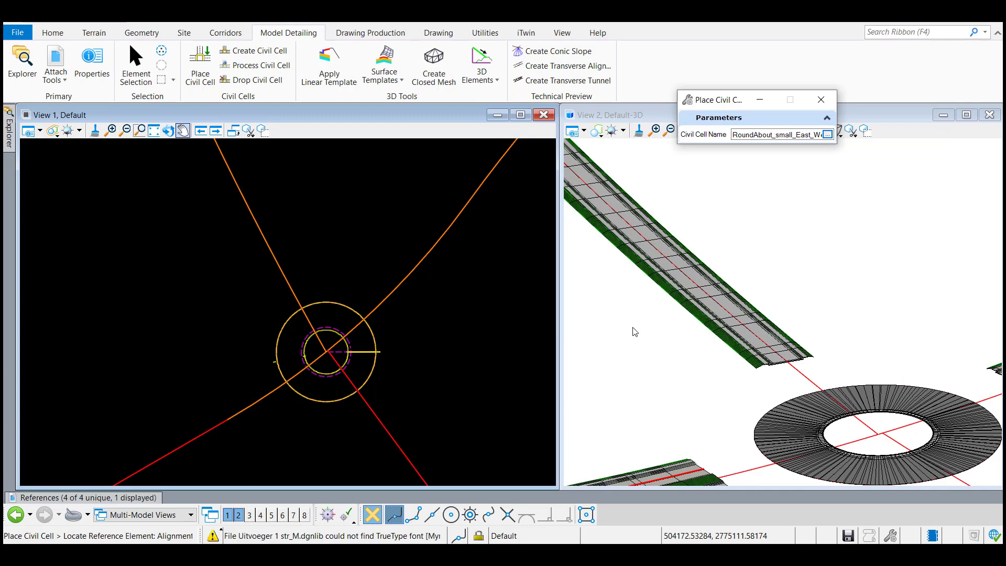
- Place the RoundAbout_median civil cell using the outer circle and the northeast approach road baseline as references, skip the alternatives and check the junction in 3D
scroll(719, 374, "down", 2)
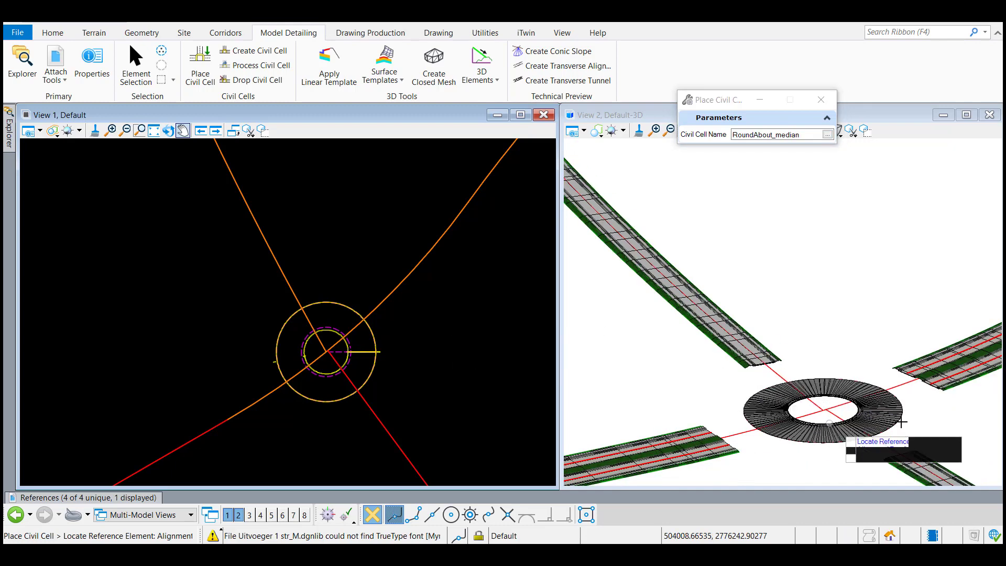
scroll(901, 419, "up", 3)
middle_click_drag(853, 416, 884, 417, "shift")
scroll(388, 327, "up", 4)
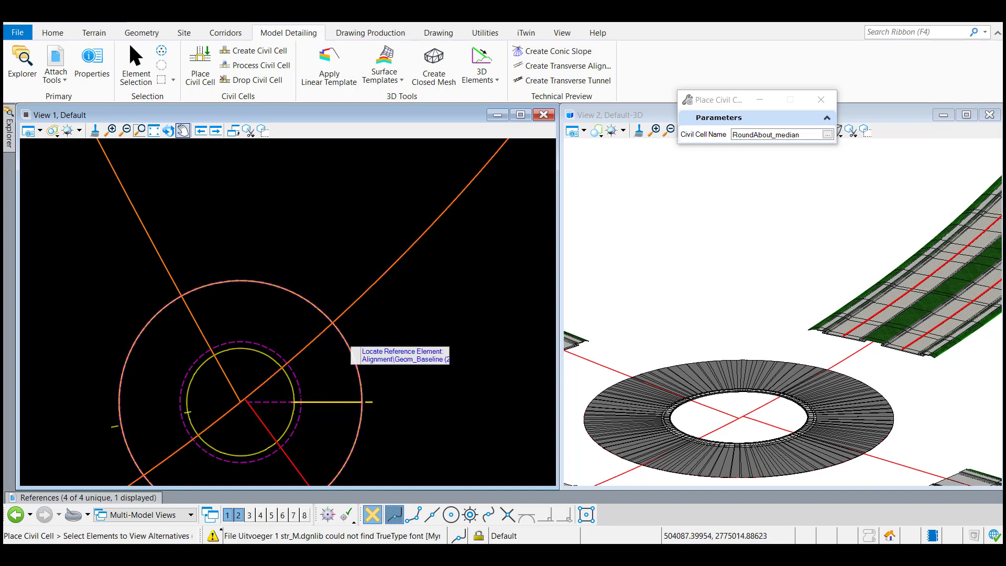
scroll(352, 348, "up", 3)
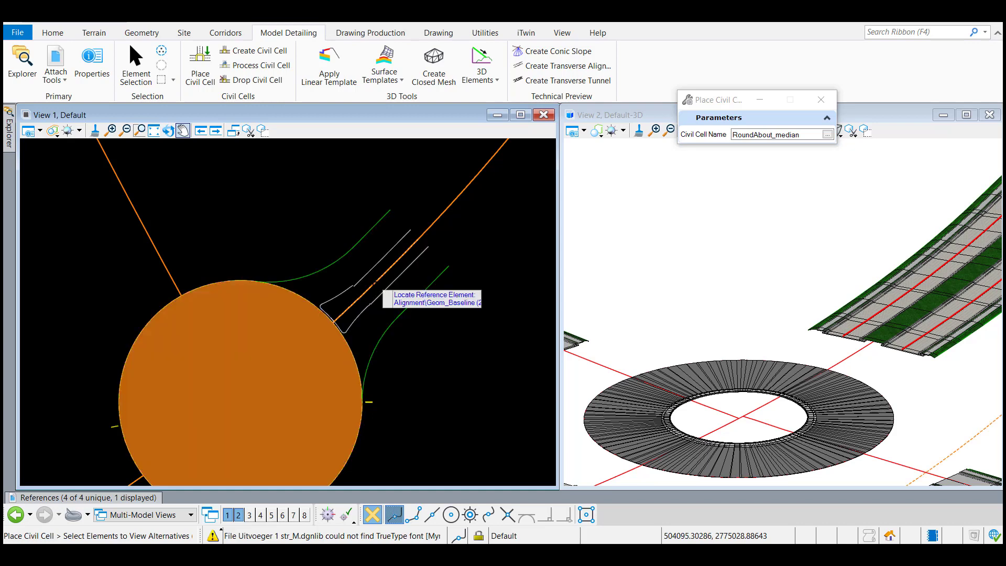
left_click(379, 277)
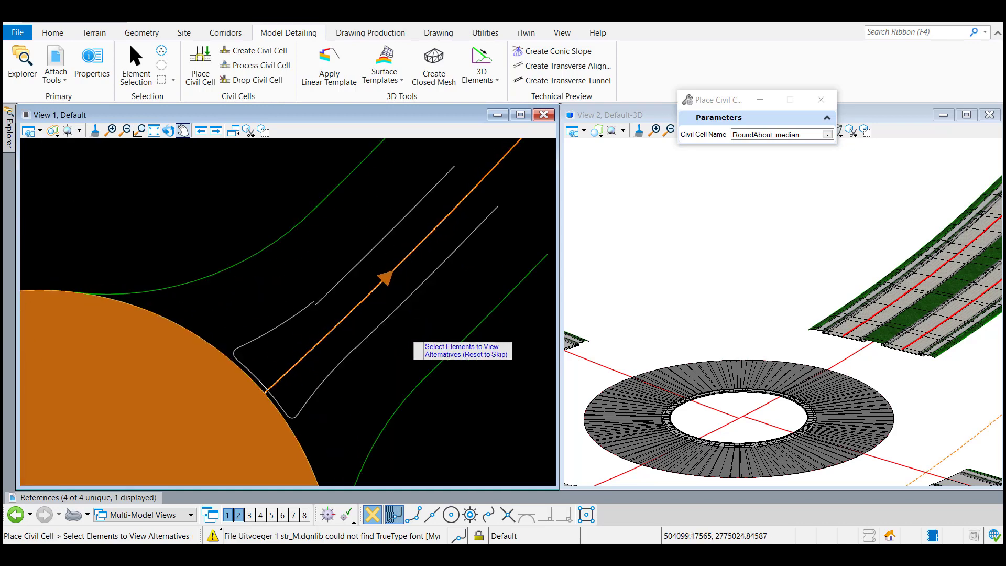
right_click(407, 349)
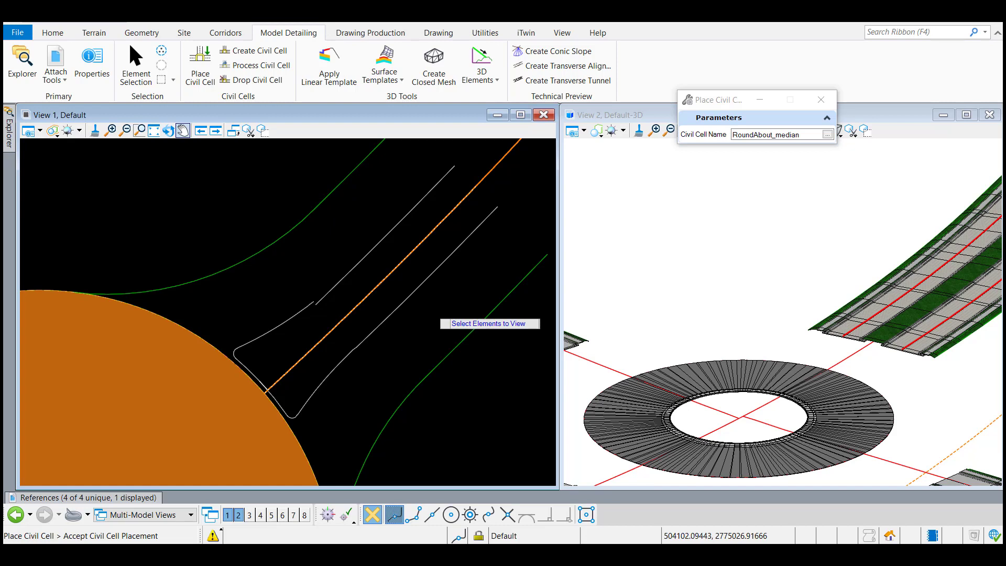
left_click(431, 313)
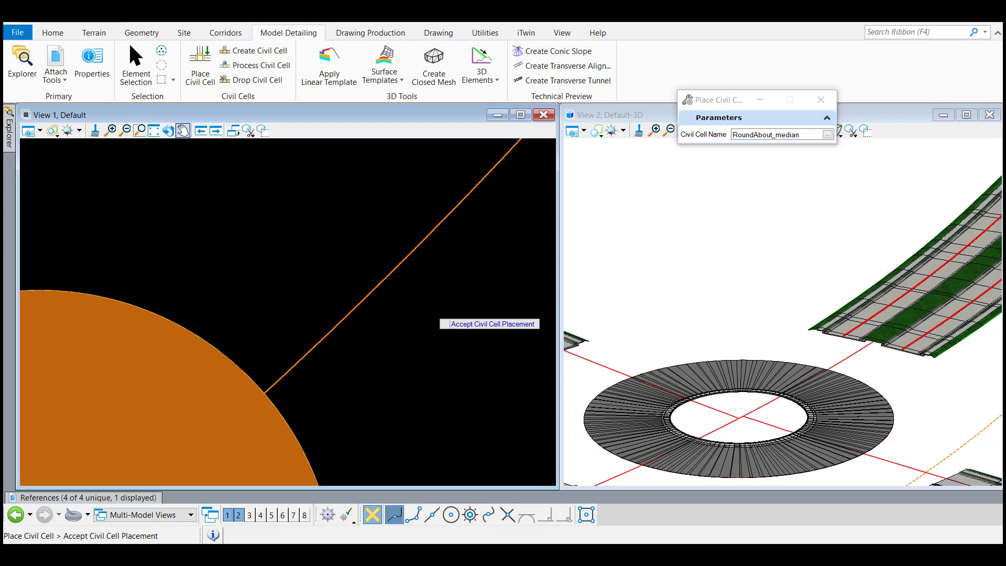
left_click(431, 315)
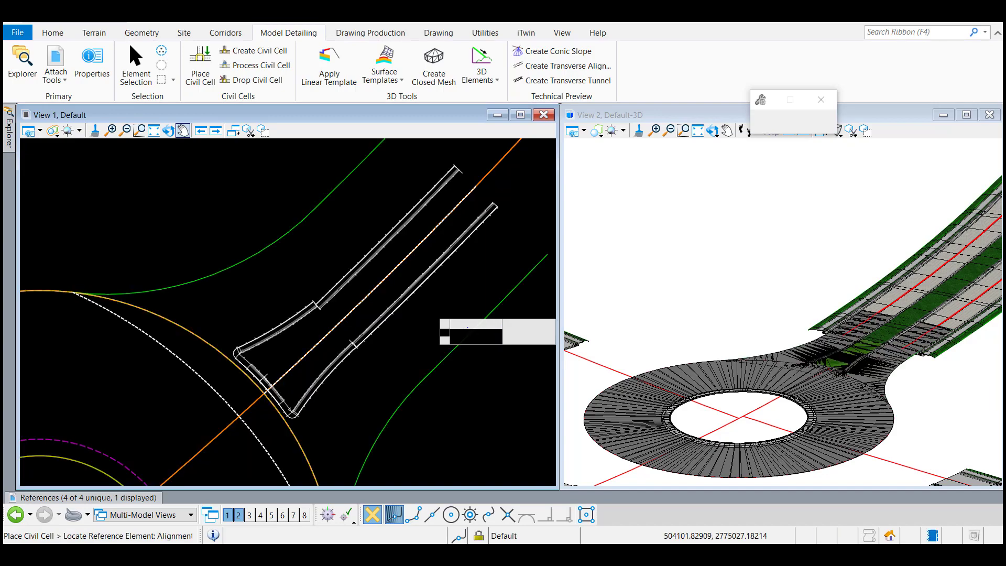
scroll(909, 387, "up", 5)
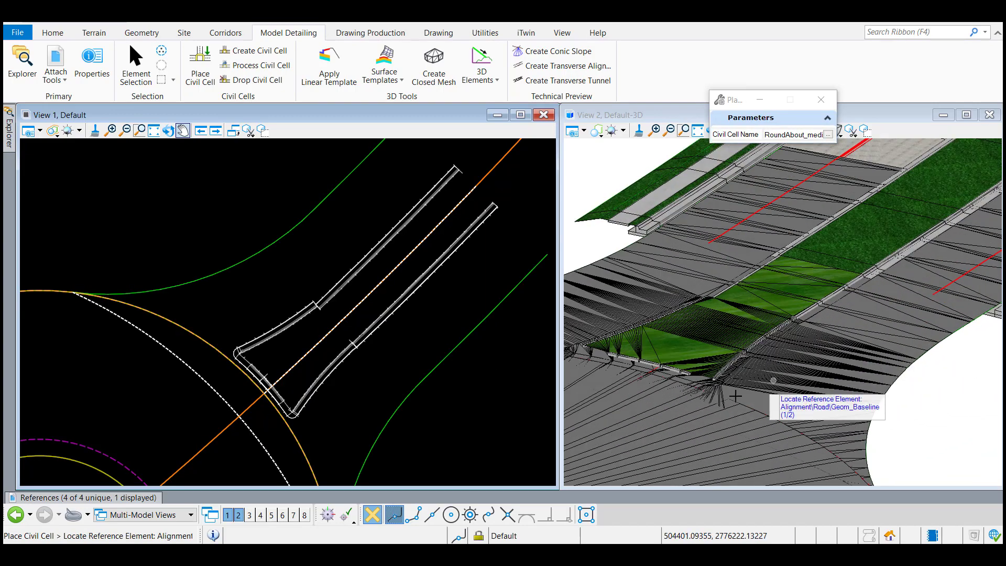
scroll(742, 404, "down", 3)
middle_click_drag(742, 403, 631, 399, "shift")
scroll(398, 364, "down", 4)
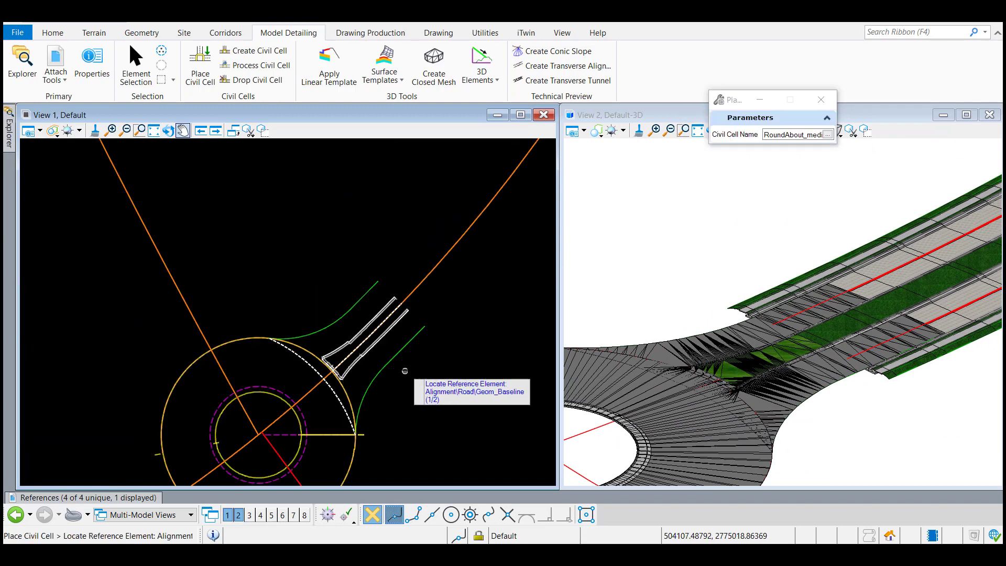